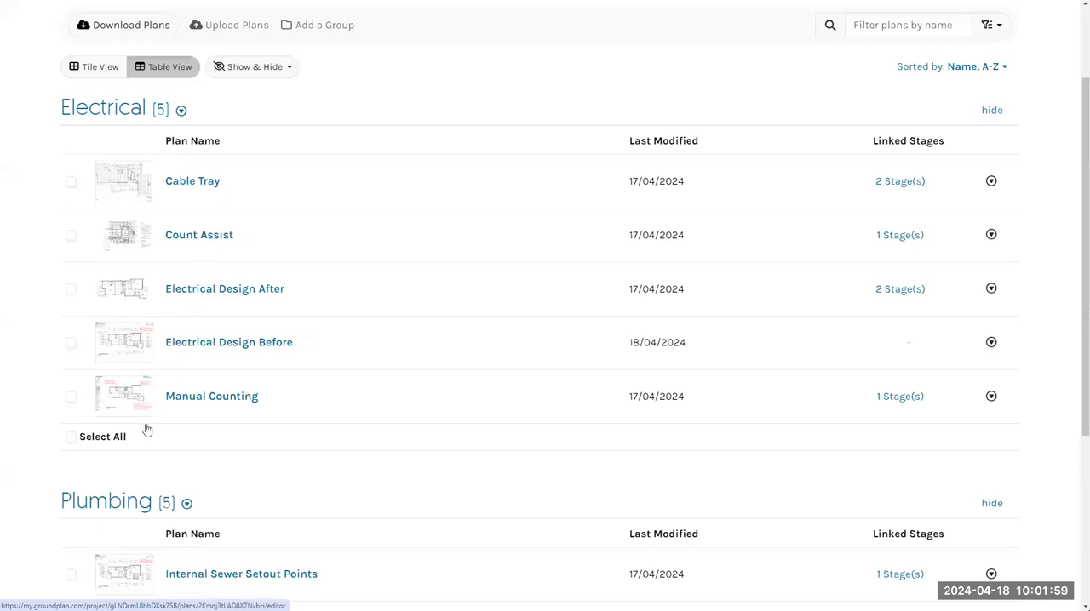
# Open the Manual Counting plan, bring up the form for a new count measurement and close it without creating one
pyautogui.click(215, 398)
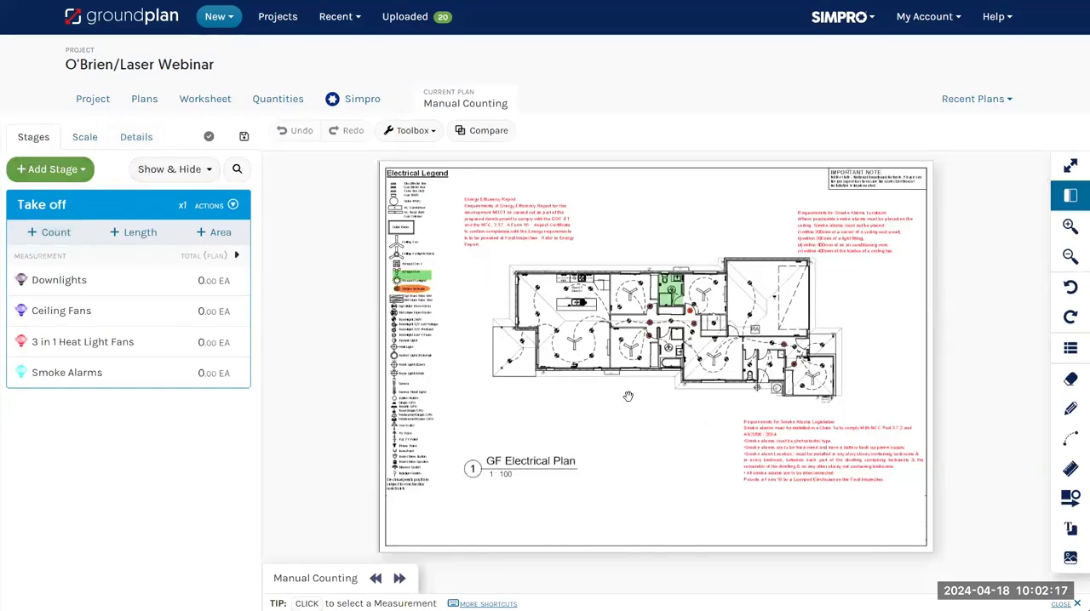
pyautogui.click(54, 232)
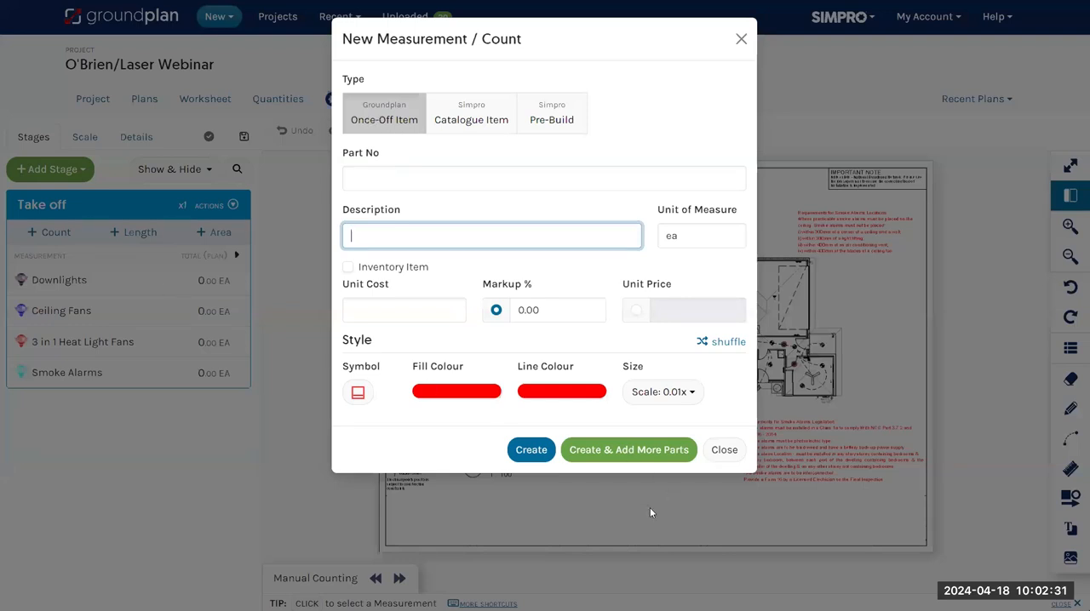
pyautogui.click(725, 452)
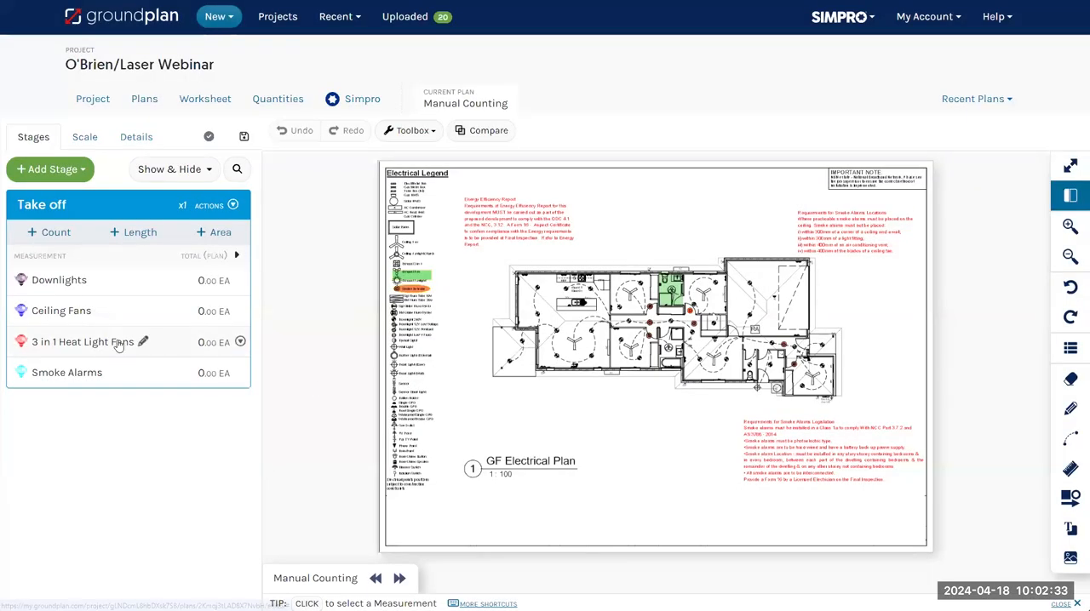
# Manually count the Downlights by marking each downlight symbol in the porch, kitchen and open living area of the floor plan
pyautogui.click(52, 281)
pyautogui.click(60, 309)
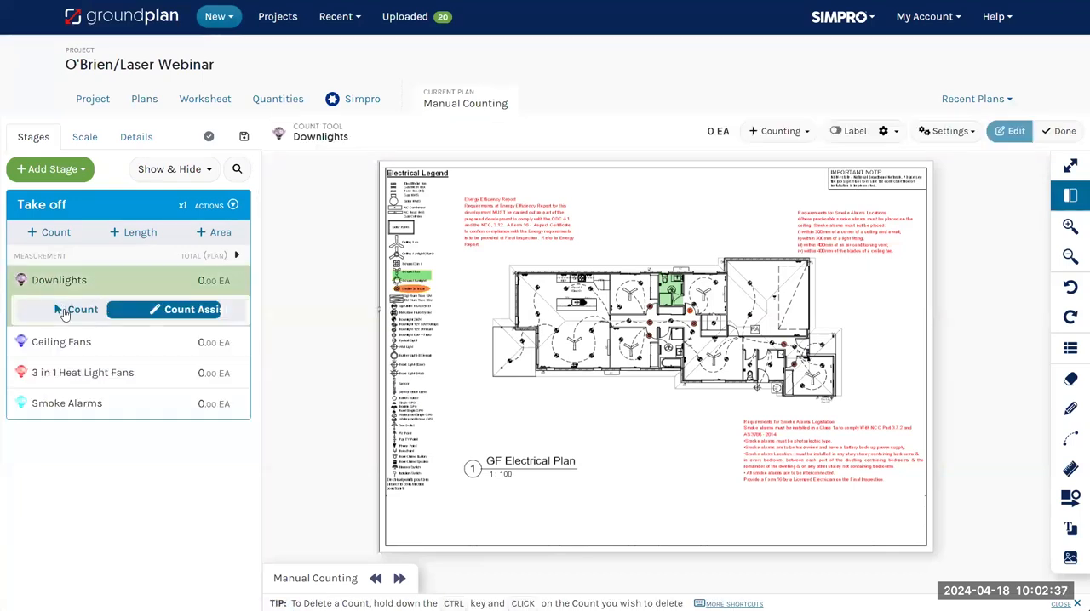
pyautogui.scroll(5, 527, 275)
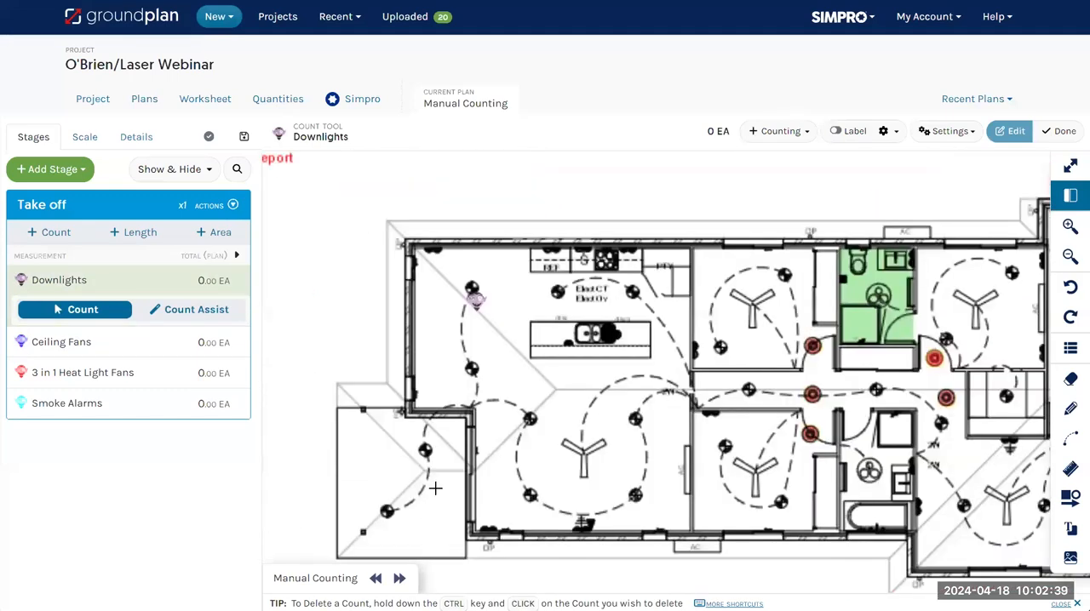
pyautogui.click(385, 511)
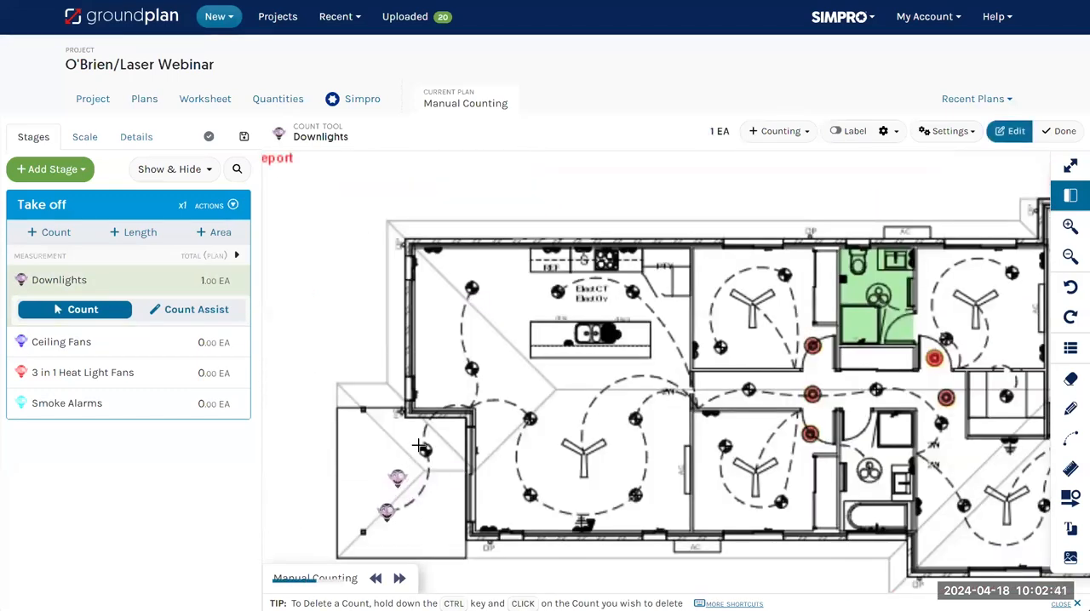
pyautogui.click(474, 367)
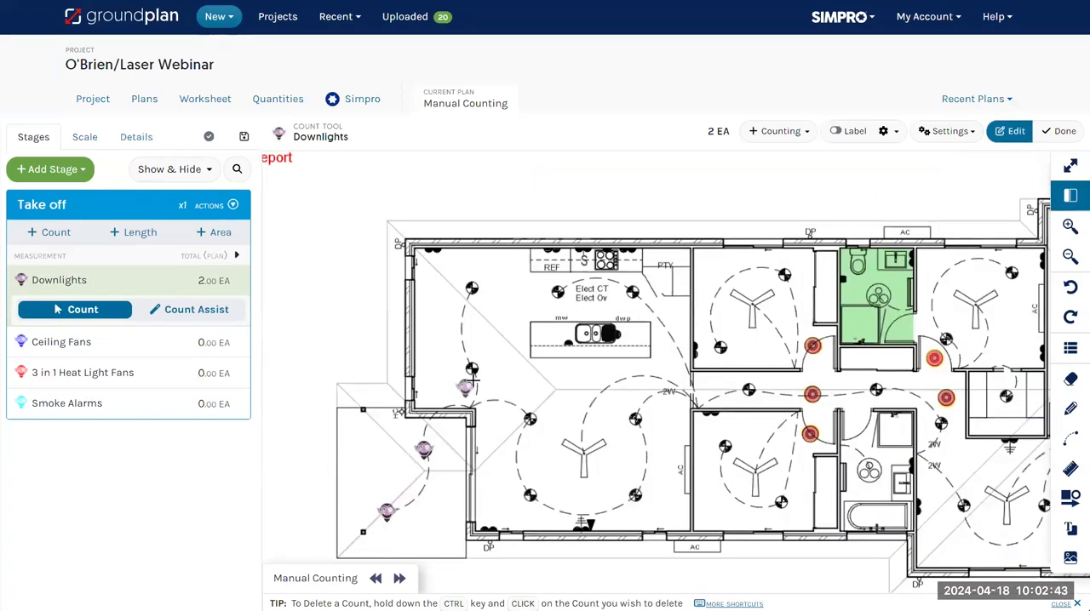
pyautogui.click(474, 340)
pyautogui.click(473, 290)
pyautogui.click(555, 290)
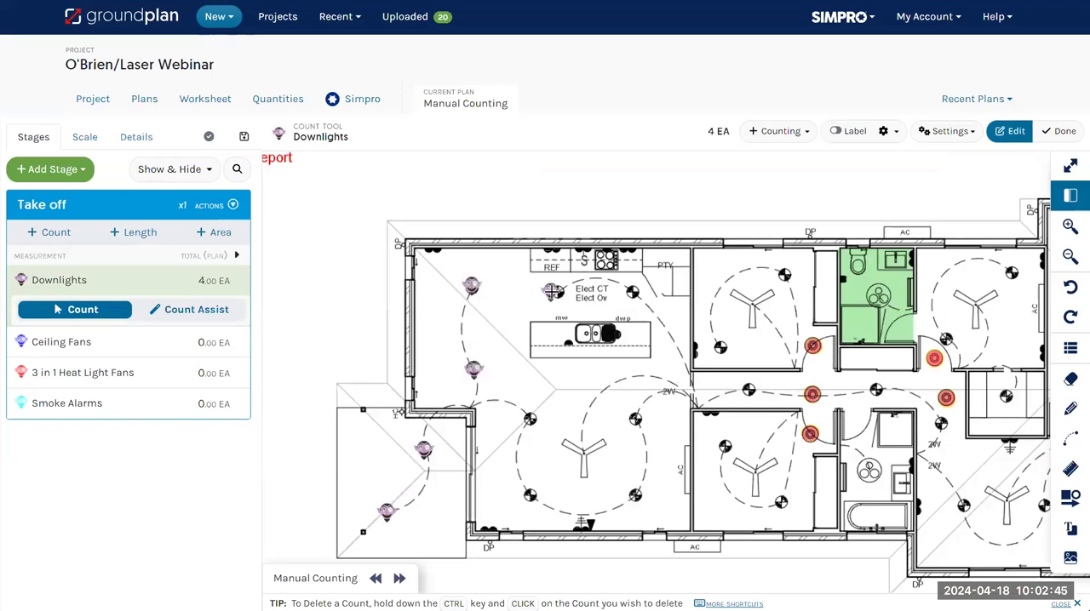
pyautogui.click(631, 290)
pyautogui.click(634, 416)
pyautogui.click(637, 493)
pyautogui.click(531, 495)
pyautogui.click(529, 420)
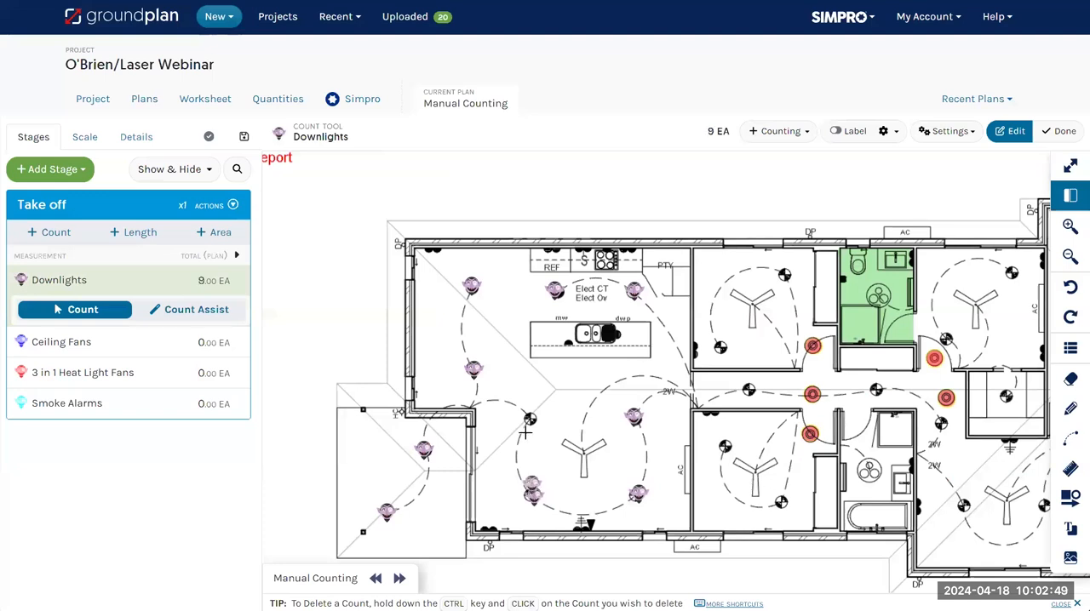
pyautogui.click(561, 390)
# Continue the Downlights count by marking each downlight symbol in the bedrooms, hallway and adjoining rooms
pyautogui.click(719, 347)
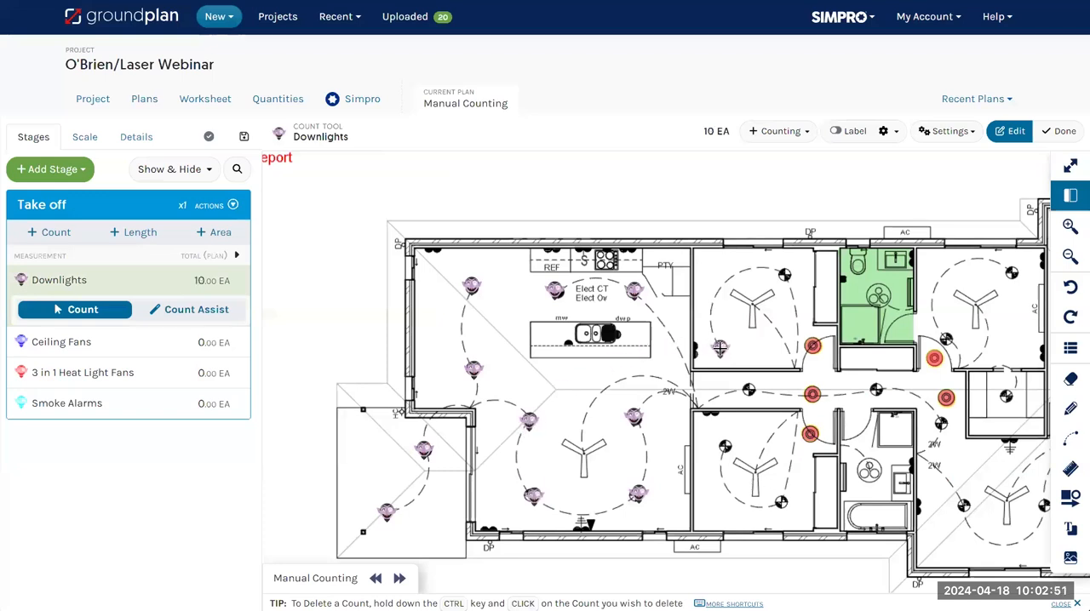
pyautogui.click(785, 275)
pyautogui.click(746, 391)
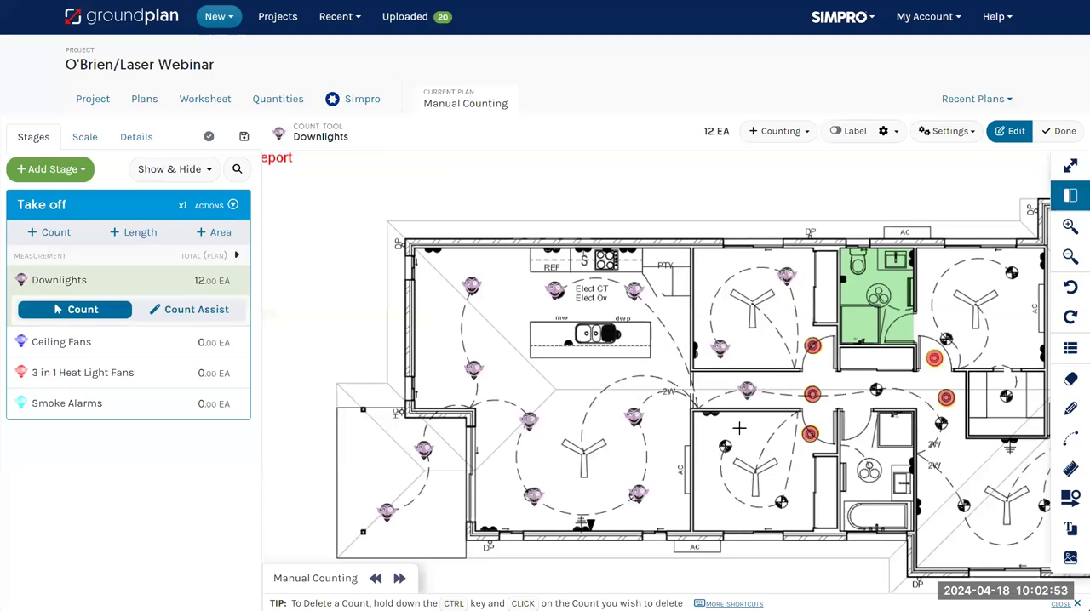
pyautogui.click(724, 448)
pyautogui.click(781, 501)
pyautogui.click(881, 390)
pyautogui.click(1010, 274)
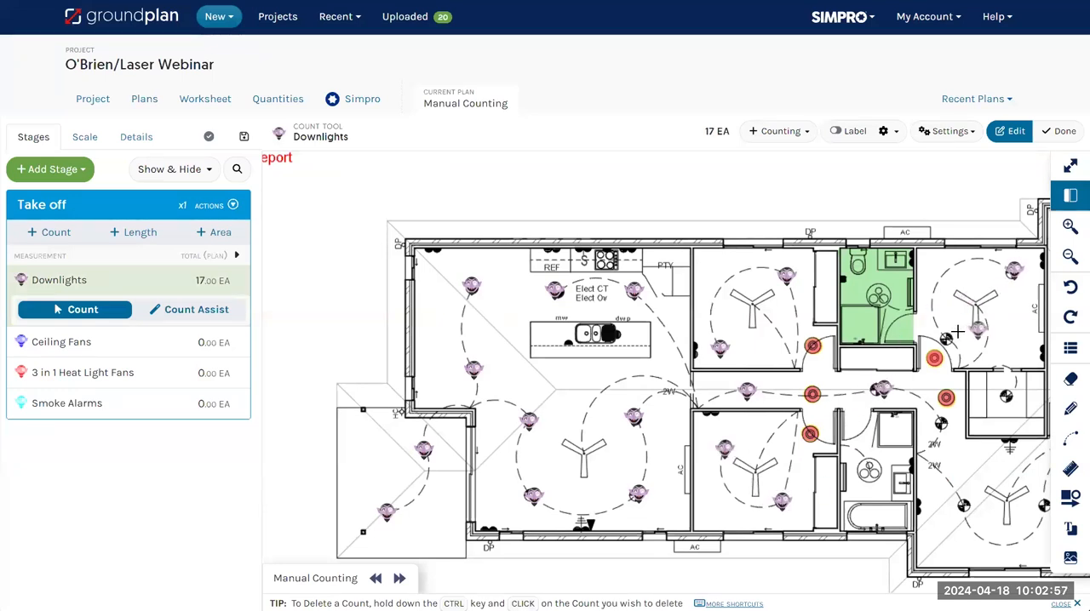
pyautogui.click(948, 341)
pyautogui.click(1006, 399)
pyautogui.click(939, 425)
pyautogui.click(965, 511)
pyautogui.click(1040, 506)
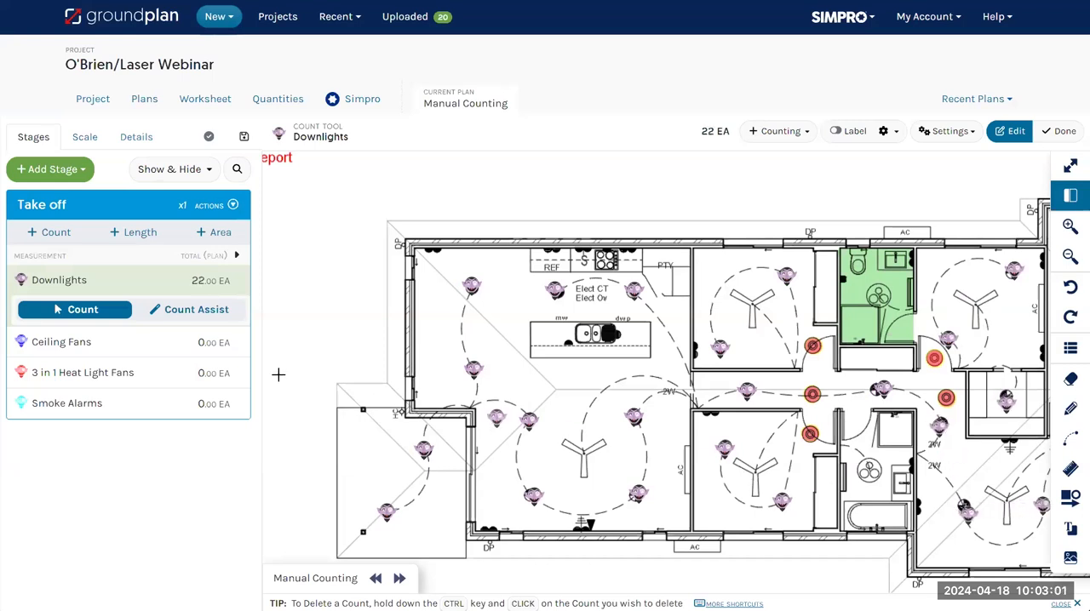
# Count the Ceiling Fans by marking the fan symbols in the living area and the four bedrooms
pyautogui.click(40, 343)
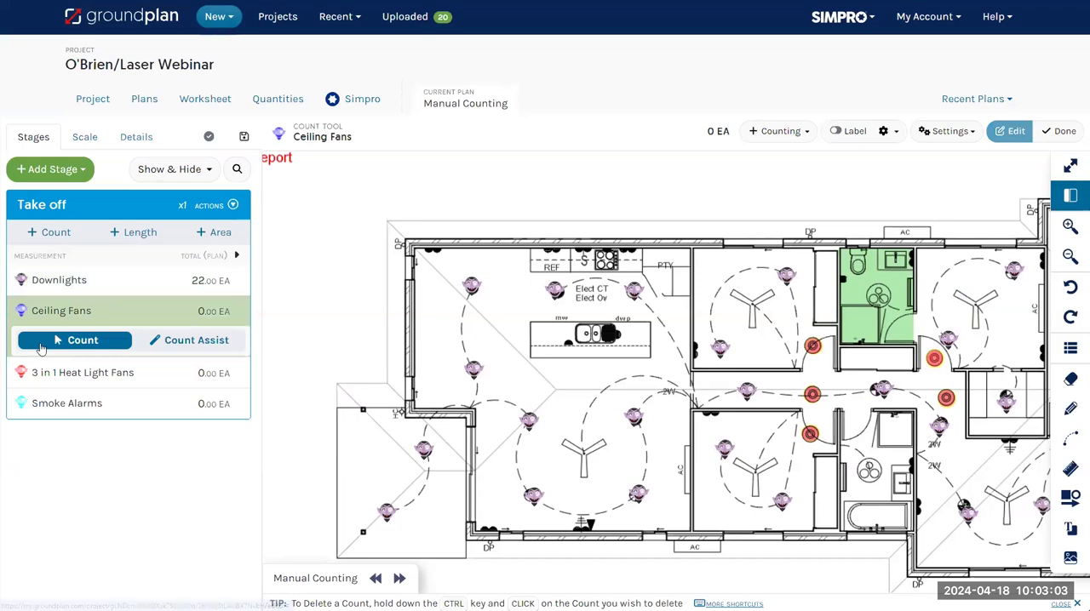
pyautogui.click(751, 308)
pyautogui.click(756, 474)
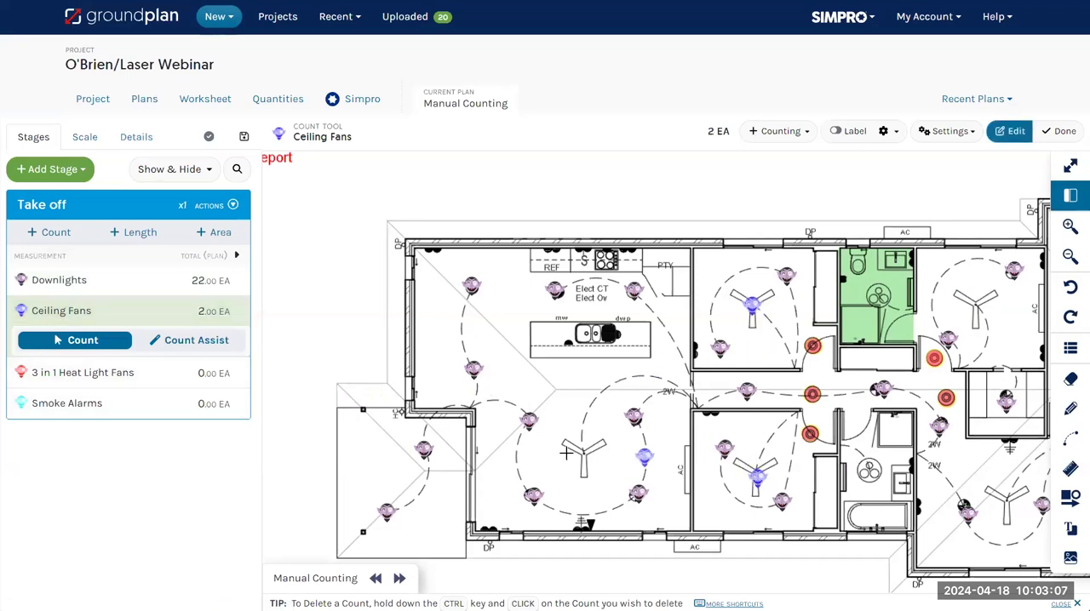
pyautogui.click(584, 451)
pyautogui.click(1008, 504)
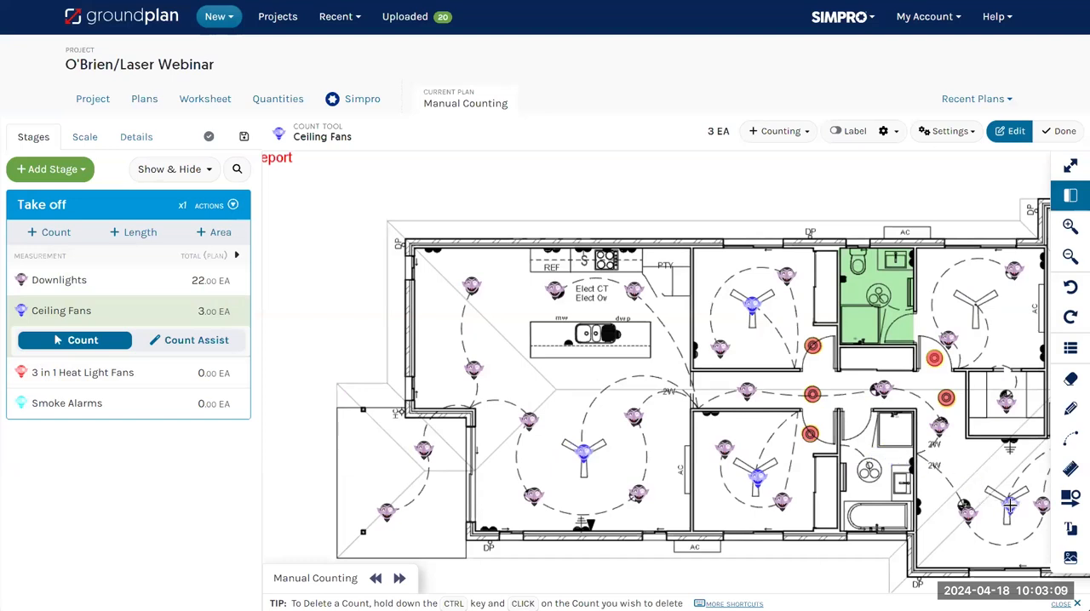
pyautogui.click(977, 300)
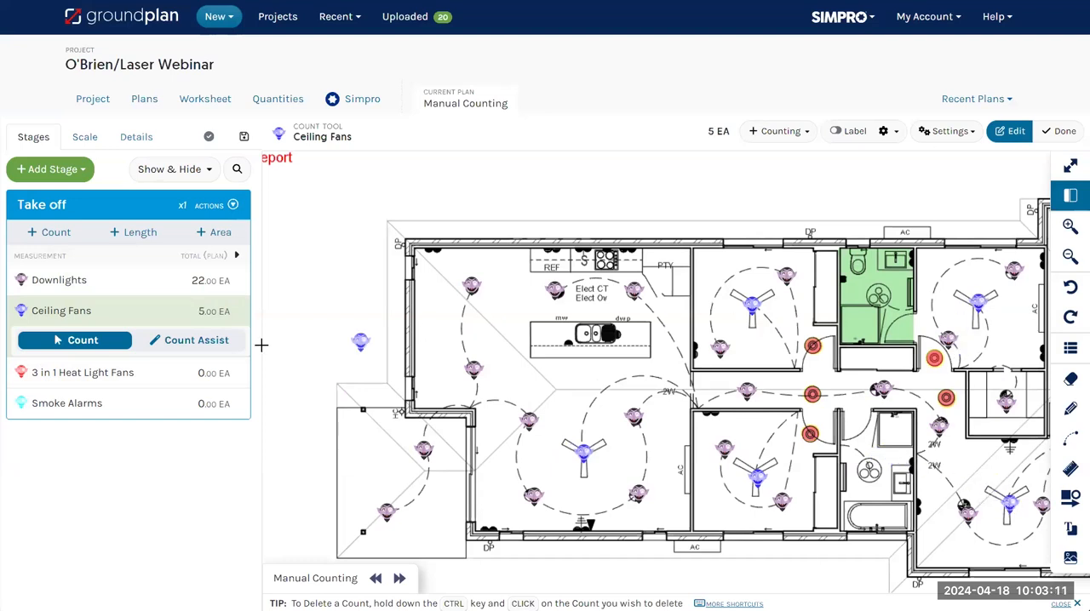
# Count the 3 in 1 Heat Light Fans by marking the unit in the green-highlighted bathroom and the one in the other bathroom
pyautogui.click(66, 372)
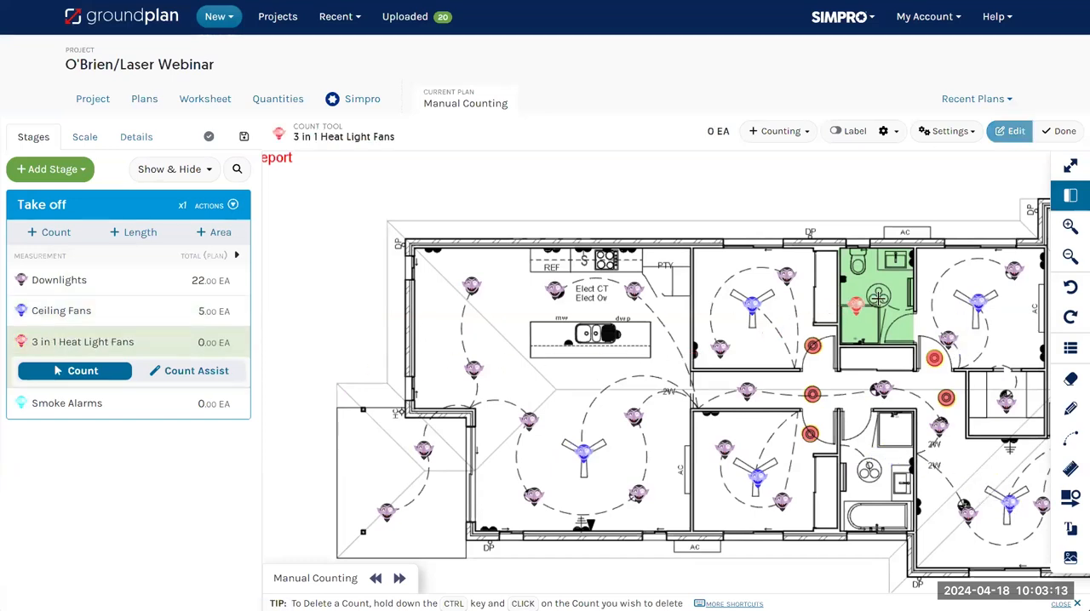
pyautogui.click(881, 295)
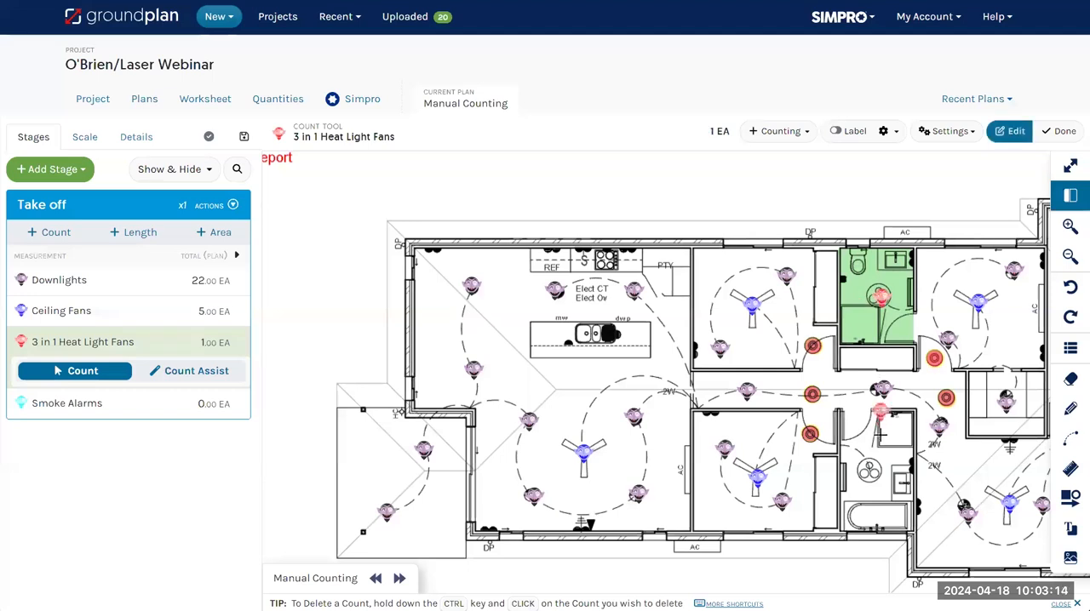
pyautogui.click(868, 471)
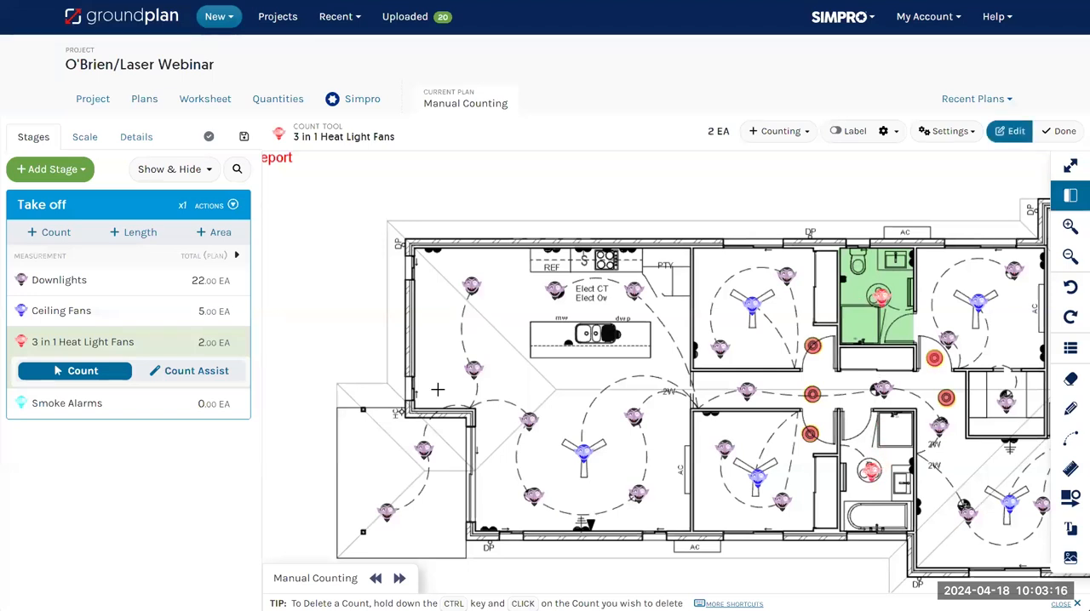
# Count the Smoke Alarms by marking the five red-circled alarm symbols along the hallway and bedroom doorways
pyautogui.click(59, 403)
pyautogui.click(813, 347)
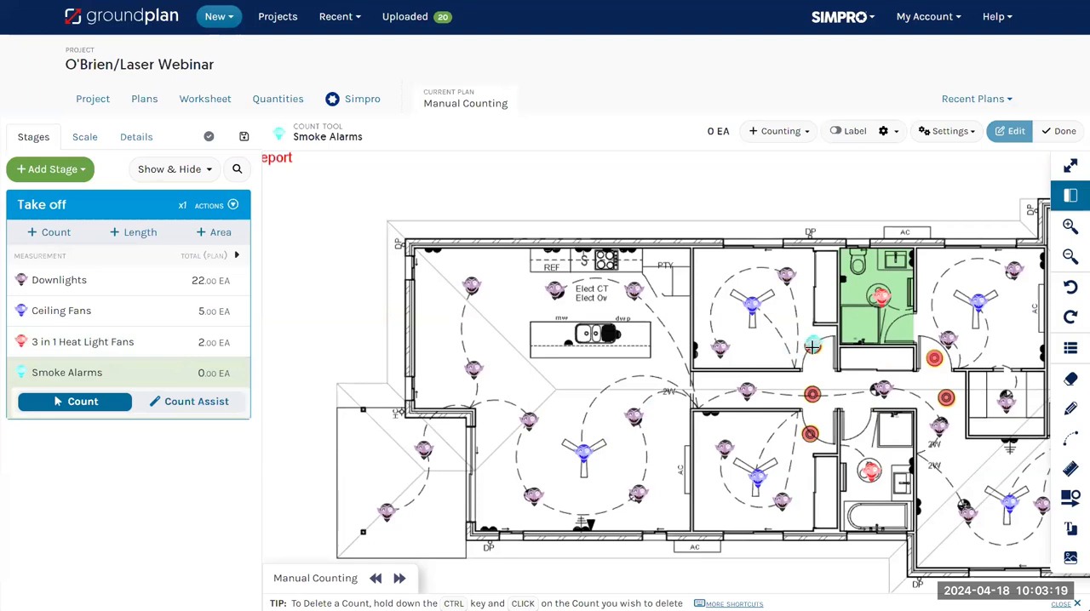
pyautogui.click(812, 394)
pyautogui.click(810, 435)
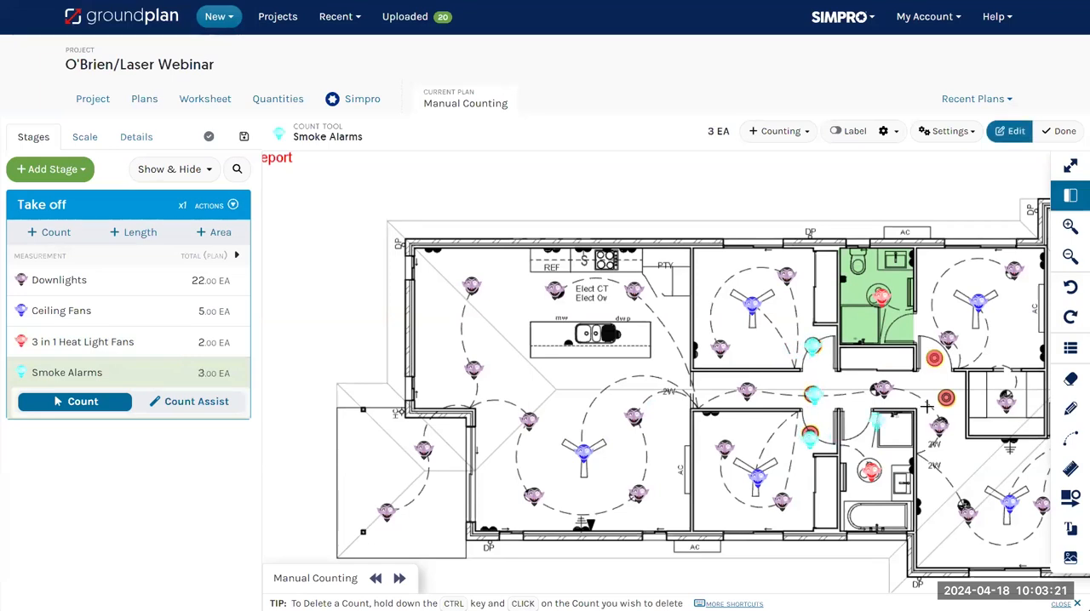
pyautogui.click(948, 396)
pyautogui.click(936, 359)
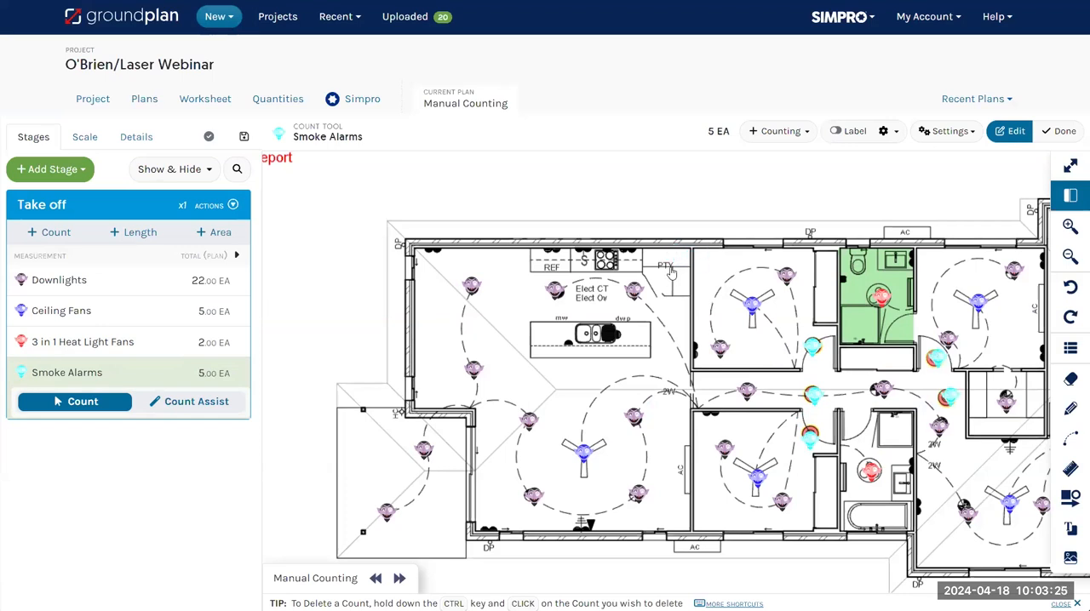
# Switch to the Count Assist plan with the level 1 lighting layout
pyautogui.press('j')
pyautogui.click(506, 232)
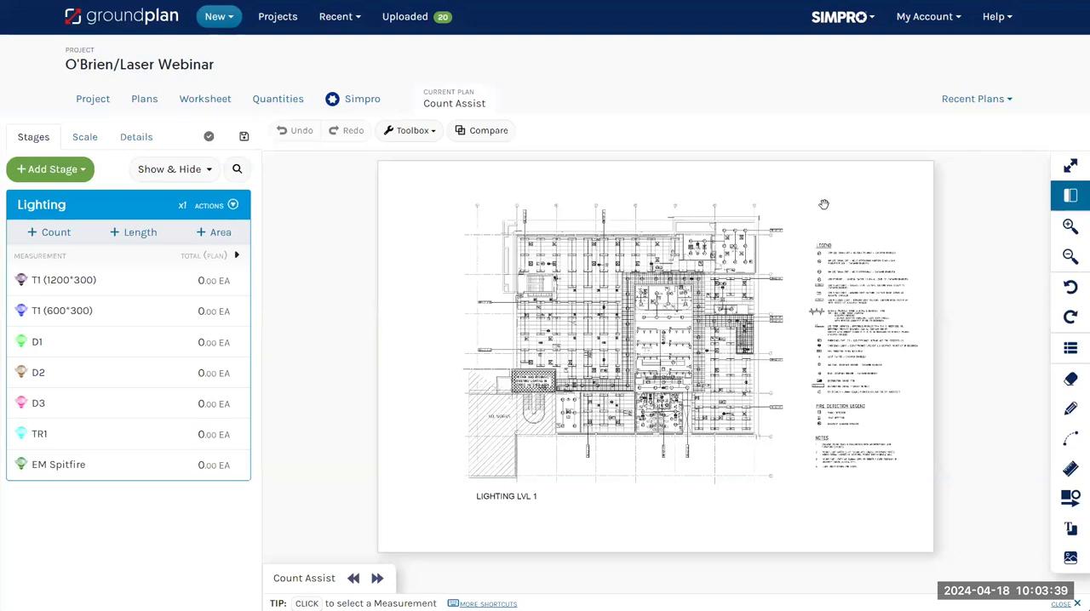
pyautogui.scroll(3, 583, 274)
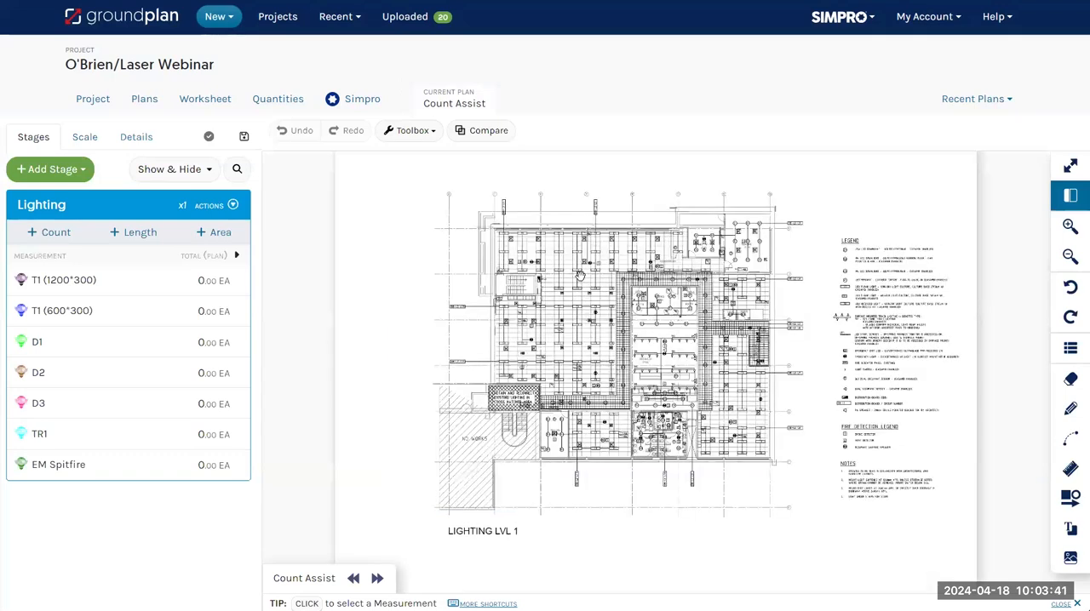
pyautogui.moveTo(360, 378); pyautogui.dragTo(279, 476)
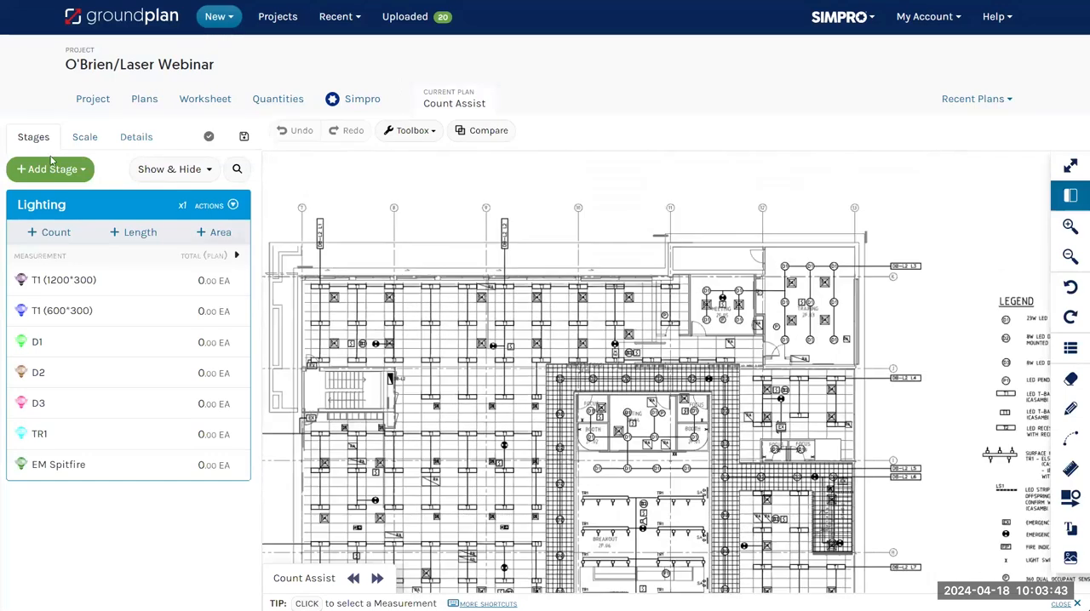
# Run a Count Assist search for the T1 (1200*300) measurement, using one T1 light symbol on the plan as the sample
pyautogui.click(41, 230)
pyautogui.click(38, 282)
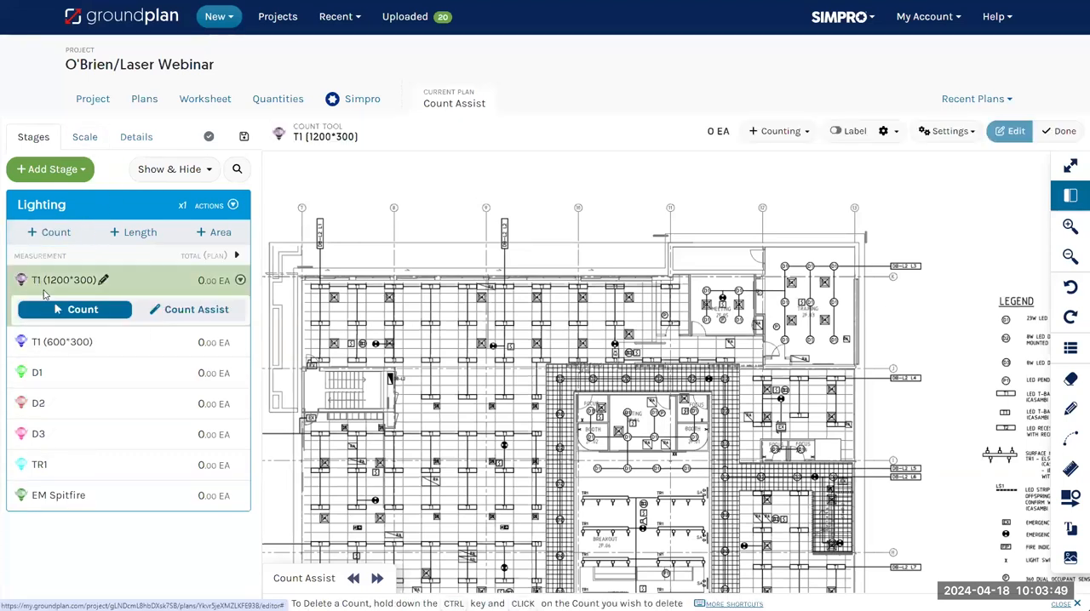
pyautogui.click(178, 310)
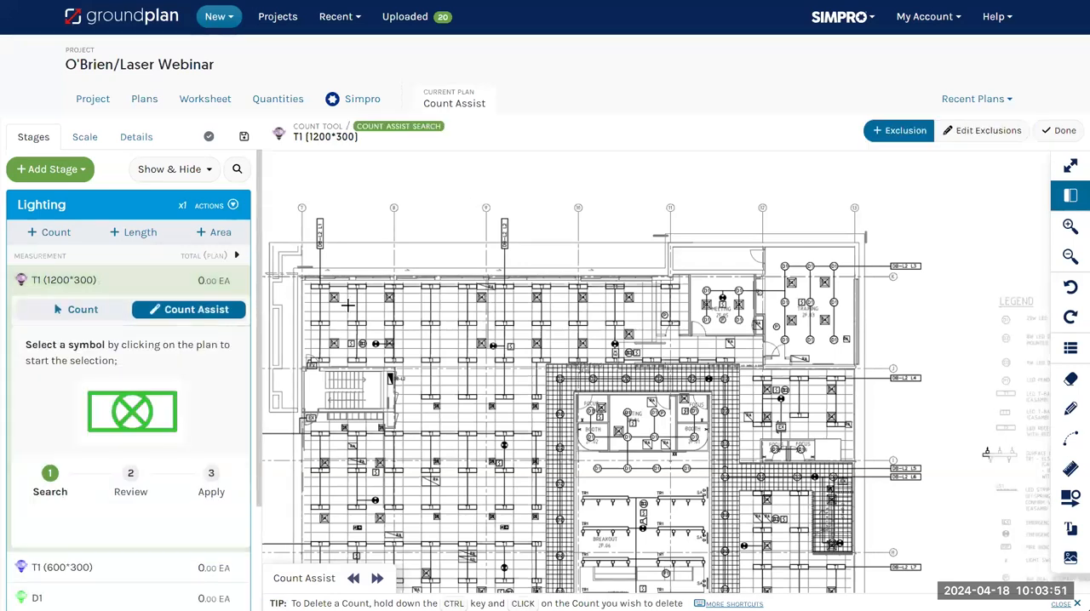
pyautogui.scroll(3, 493, 349)
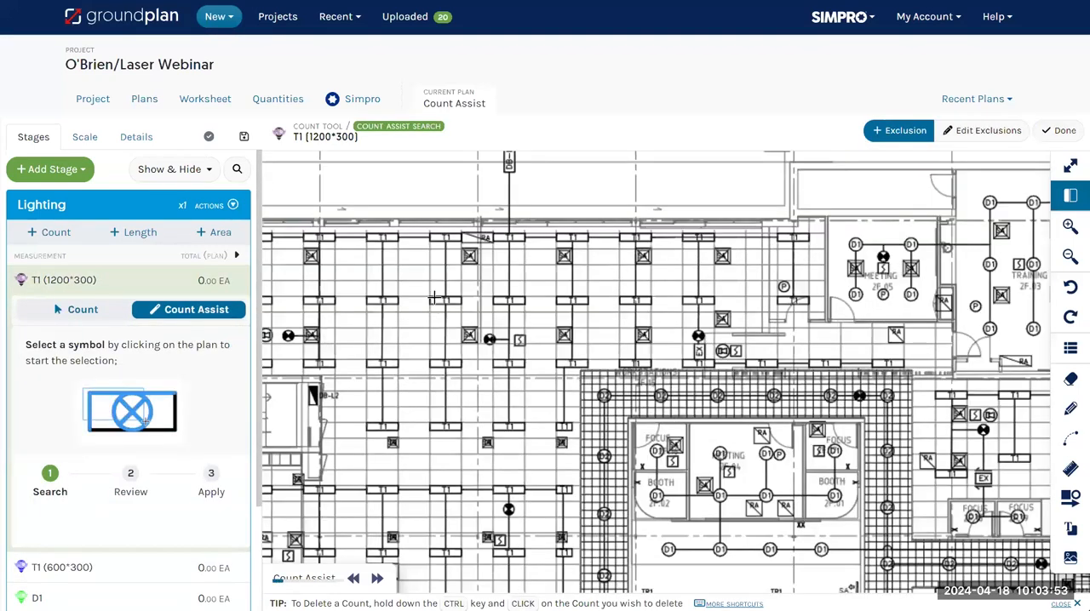
pyautogui.moveTo(424, 290); pyautogui.dragTo(466, 313)
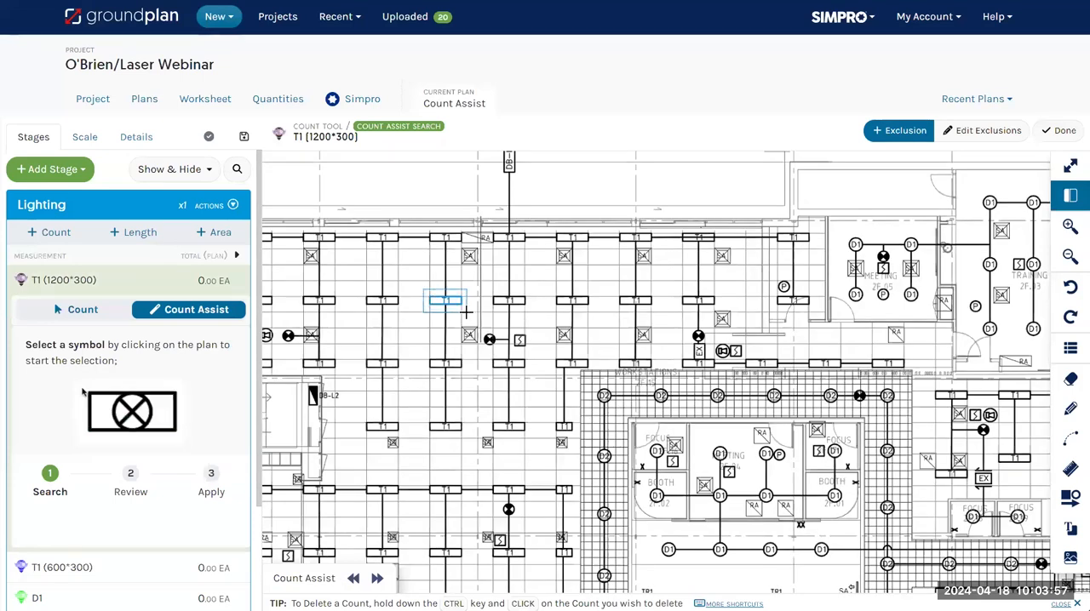
pyautogui.click(467, 313)
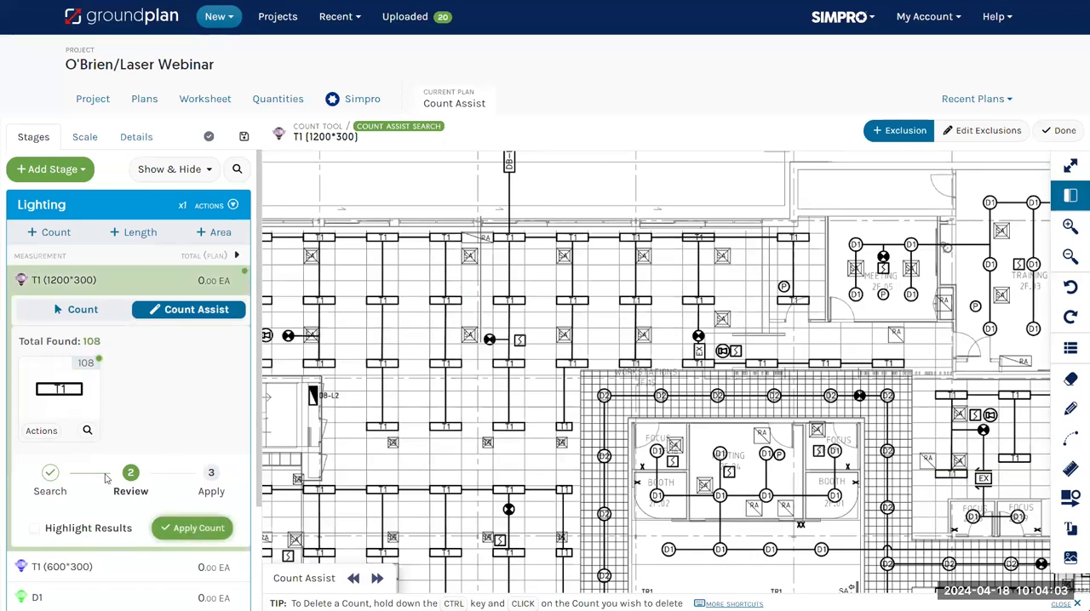
# Highlight the T1 search results, set the highlight opacity to 54% and review the matches across the whole plan
pyautogui.click(35, 529)
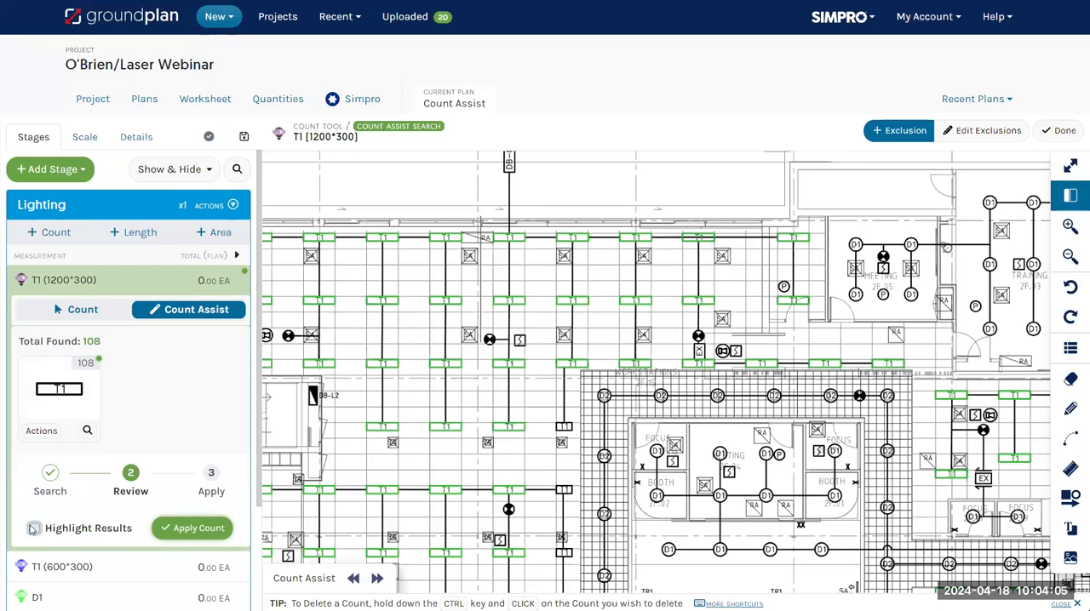
pyautogui.scroll(-5, 500, 295)
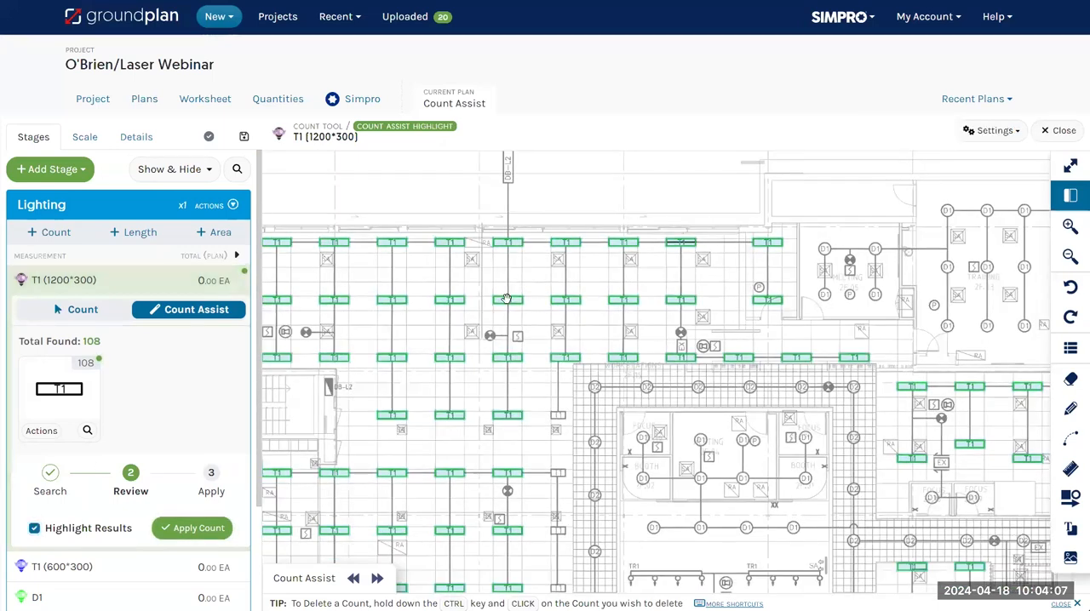
pyautogui.click(994, 130)
pyautogui.moveTo(948, 188); pyautogui.dragTo(915, 188)
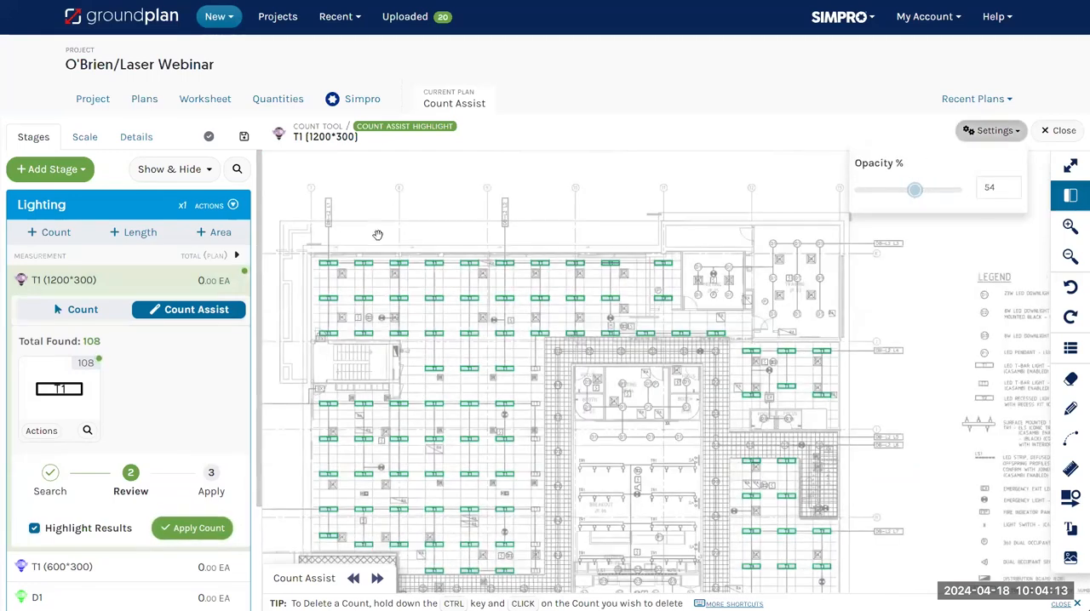
pyautogui.scroll(-2, 381, 234)
pyautogui.moveTo(537, 463); pyautogui.dragTo(535, 402)
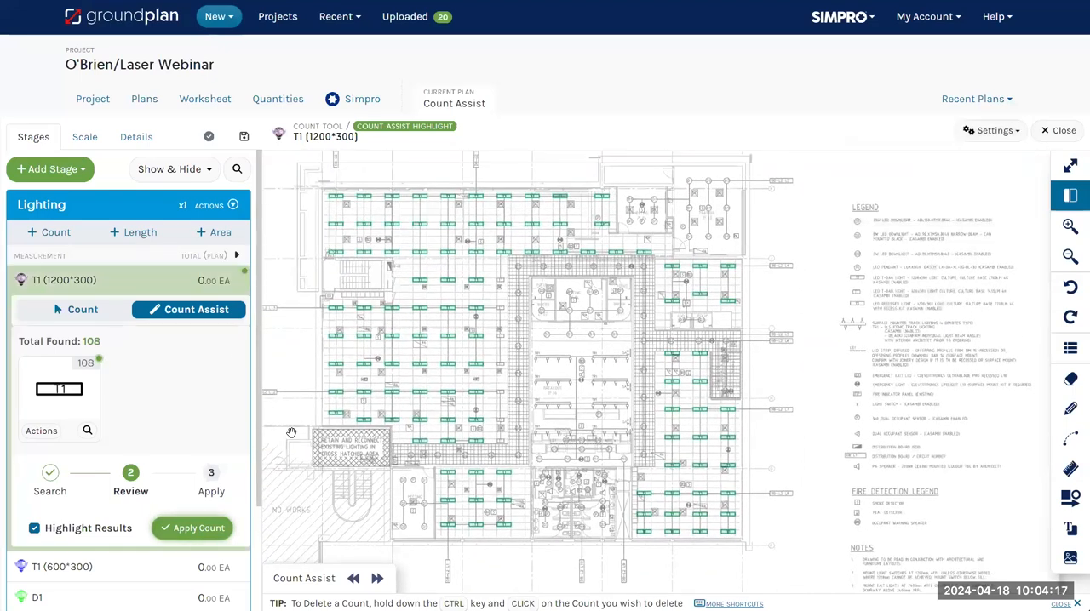
# Apply the reviewed Count Assist results to the T1 (1200*300) measurement
pyautogui.click(192, 529)
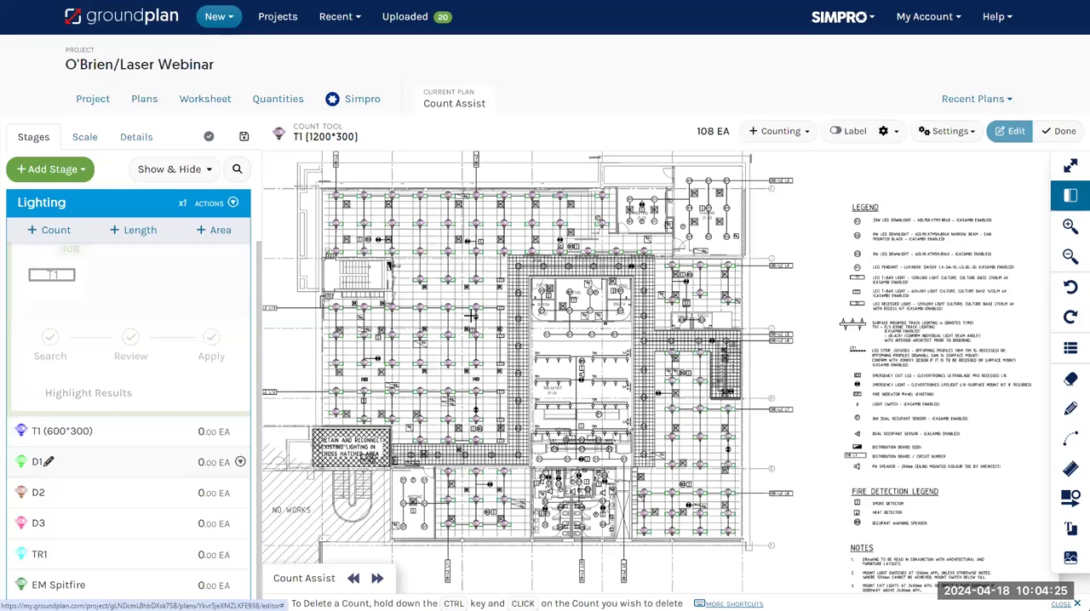
# Count the D1 lights with Count Assist, using one D1 symbol in the central area as the sample, then highlight and apply the results
pyautogui.click(38, 462)
pyautogui.scroll(1, 550, 338)
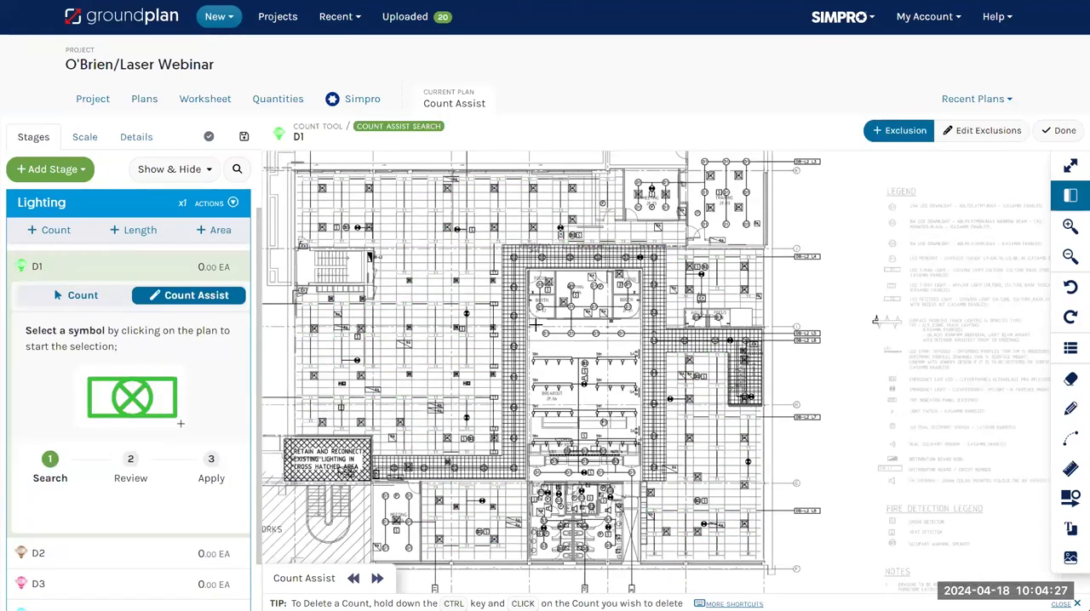
pyautogui.scroll(2, 536, 325)
pyautogui.click(537, 325)
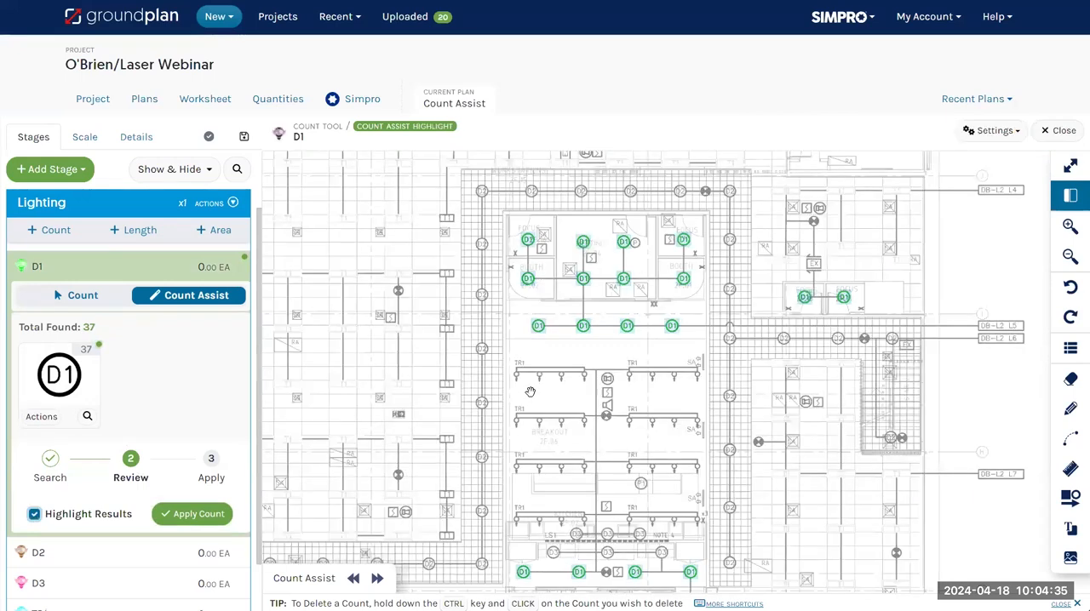
pyautogui.scroll(-3, 519, 396)
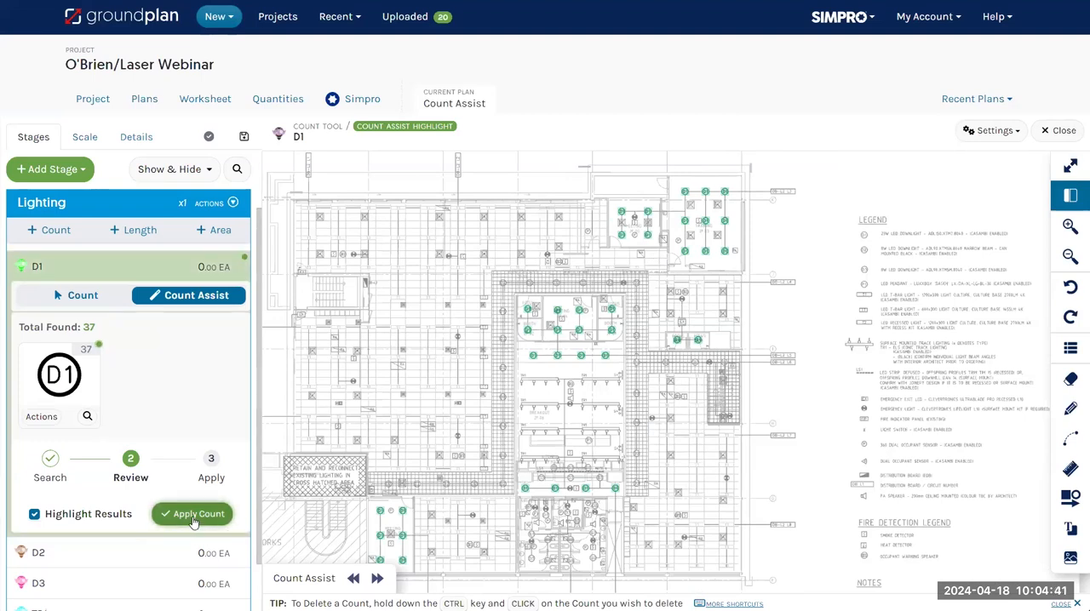
pyautogui.click(223, 511)
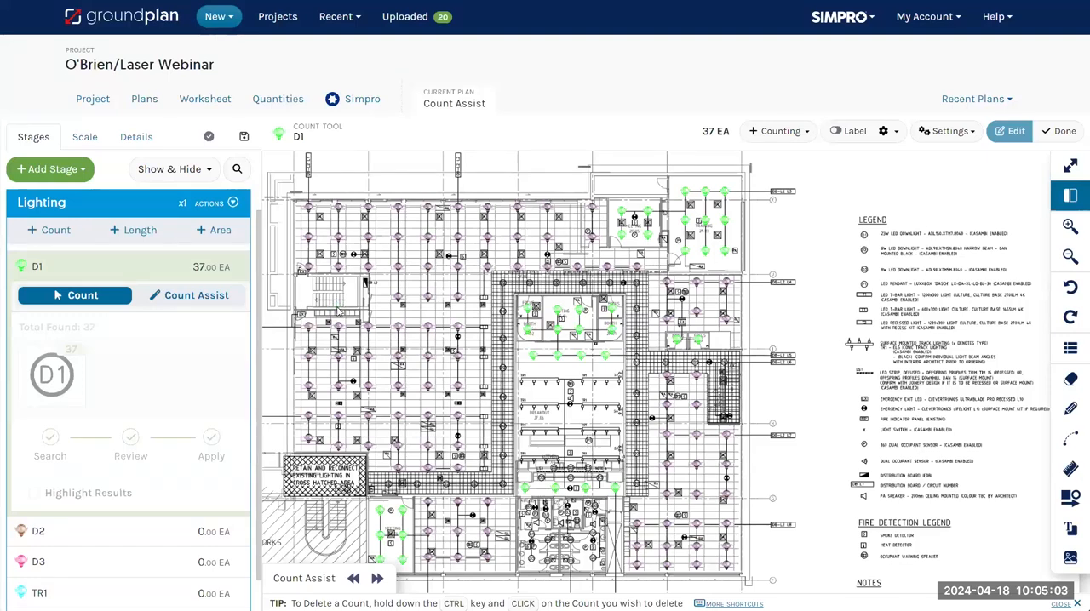
# Switch to the Cable Tray plan and find the printed scale in its title block
pyautogui.press('j')
pyautogui.click(528, 155)
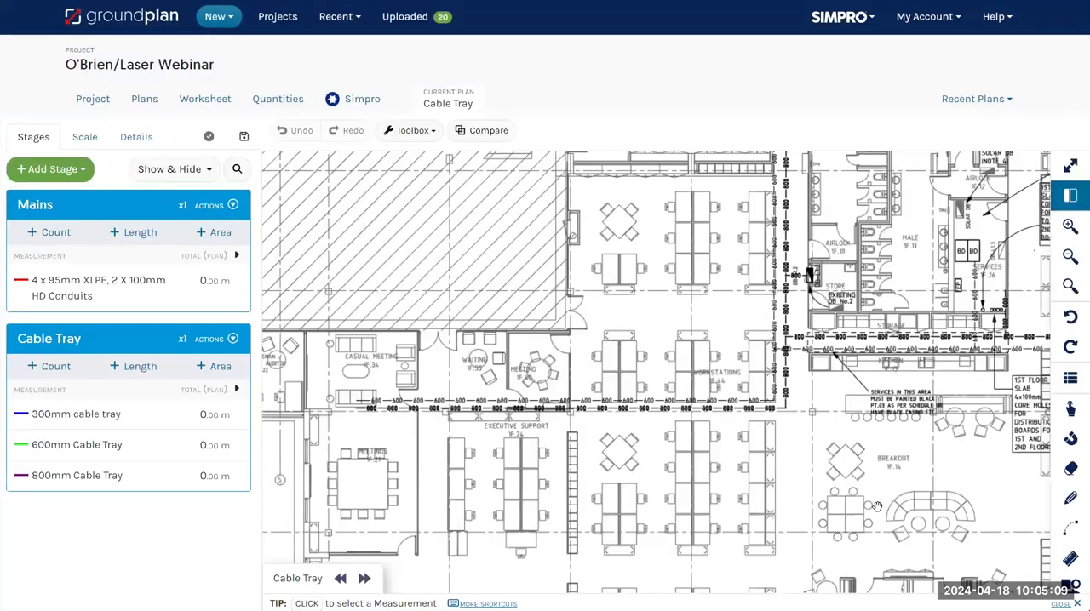
pyautogui.scroll(6, 881, 509)
pyautogui.scroll(3, 915, 552)
pyautogui.scroll(1, 925, 566)
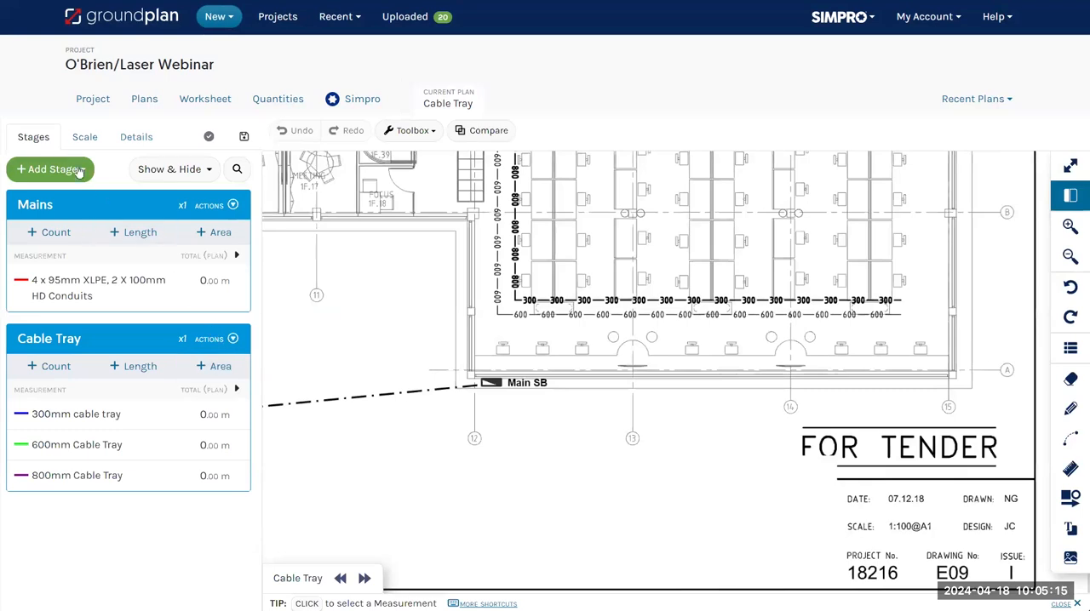
# Calibrate the Cable Tray plan to a scale of 1:100 at A1
pyautogui.click(81, 139)
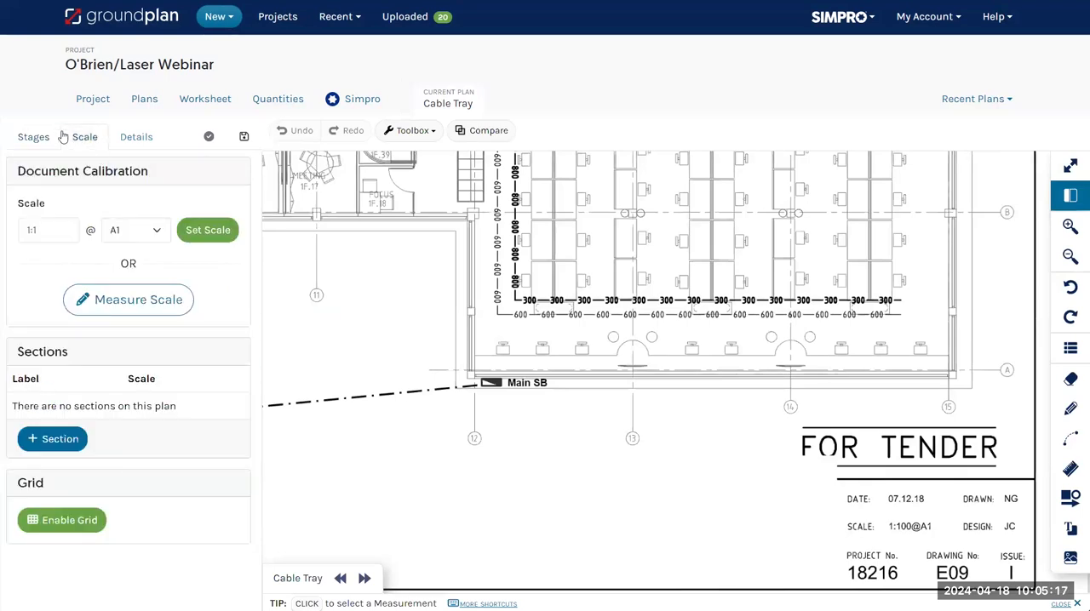
pyautogui.click(71, 237)
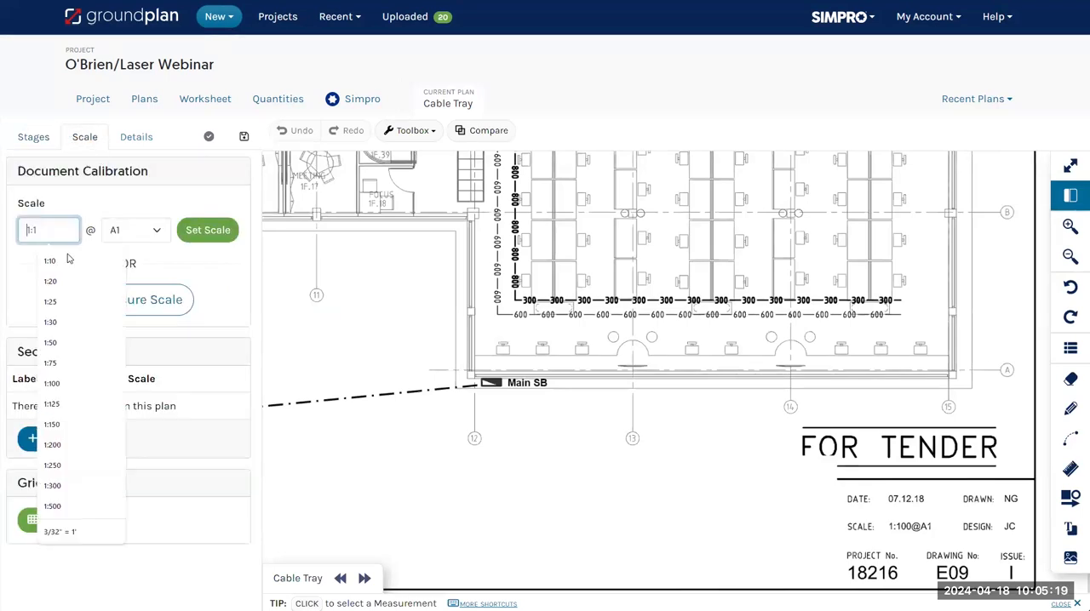
pyautogui.click(50, 384)
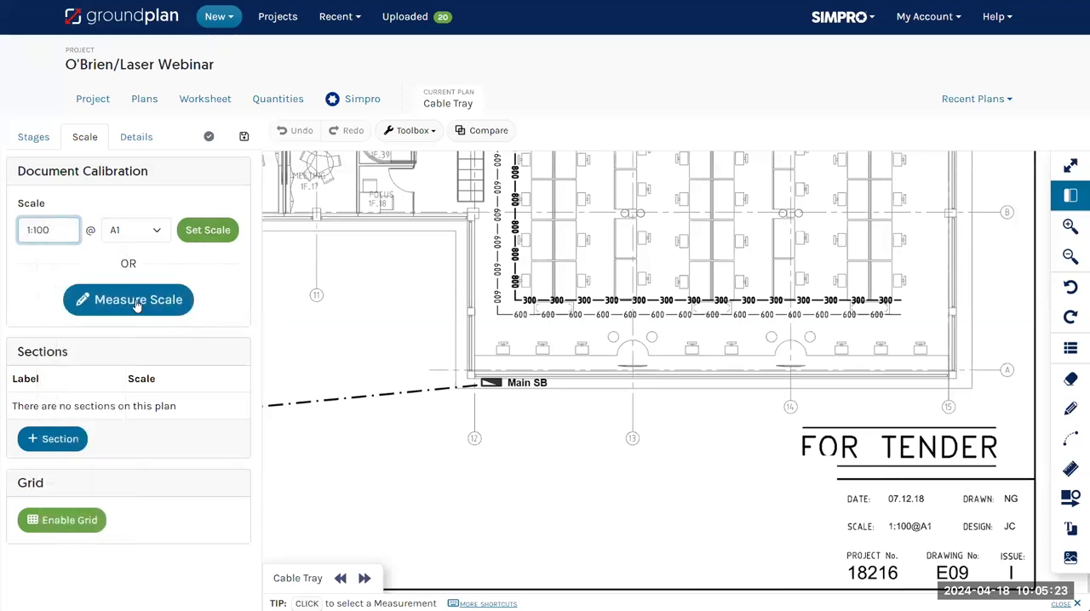
pyautogui.click(136, 305)
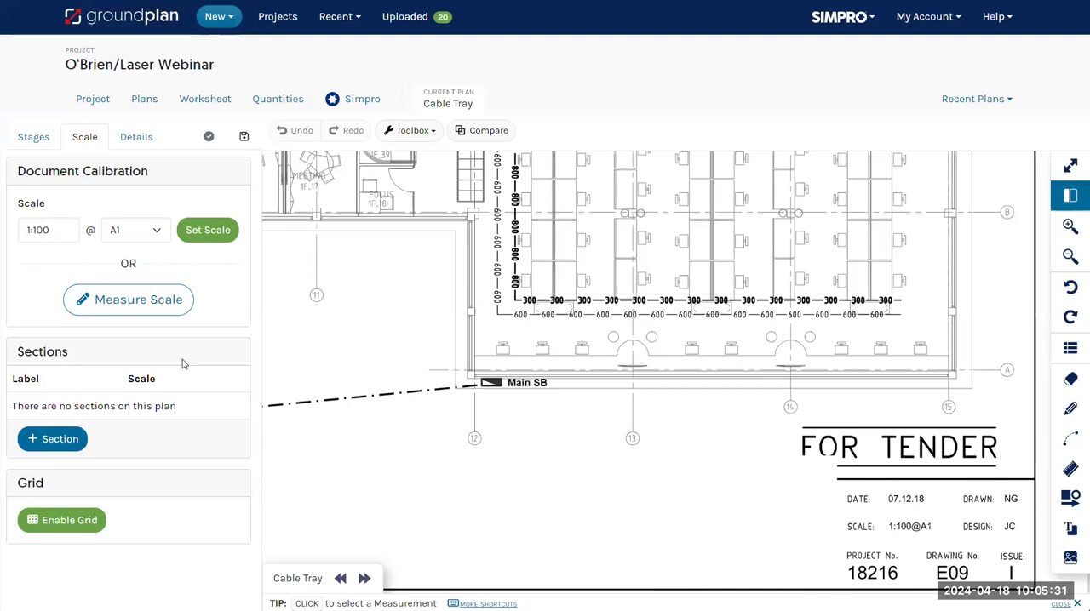
pyautogui.click(206, 231)
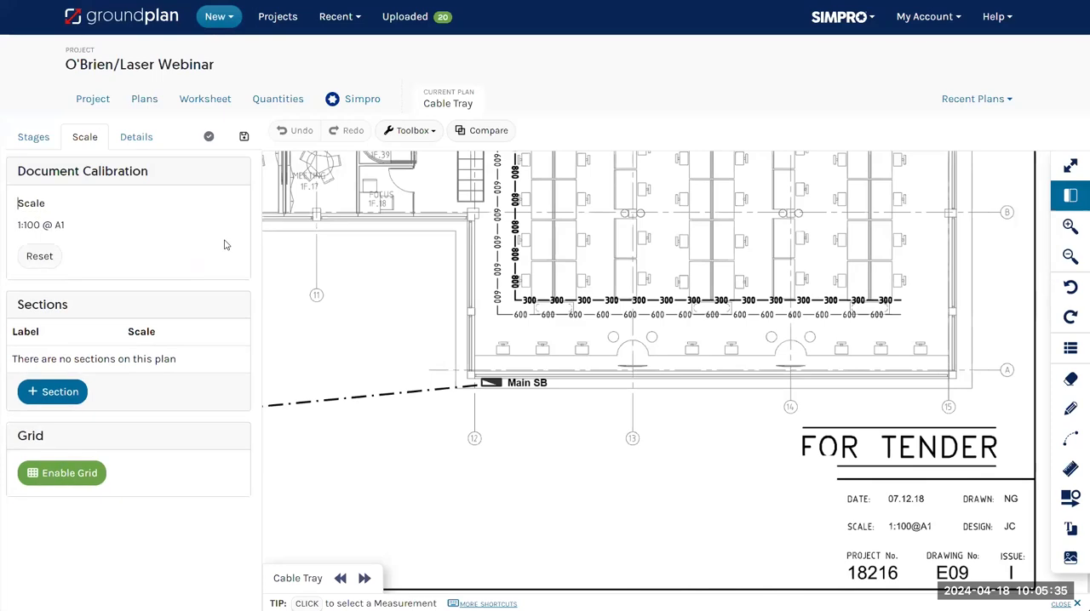
# Measure the 4 x 95mm XLPE, 2 X 100mm HD Conduits run of about 57.5 m from the electrical transformer to the Main SB
pyautogui.click(32, 136)
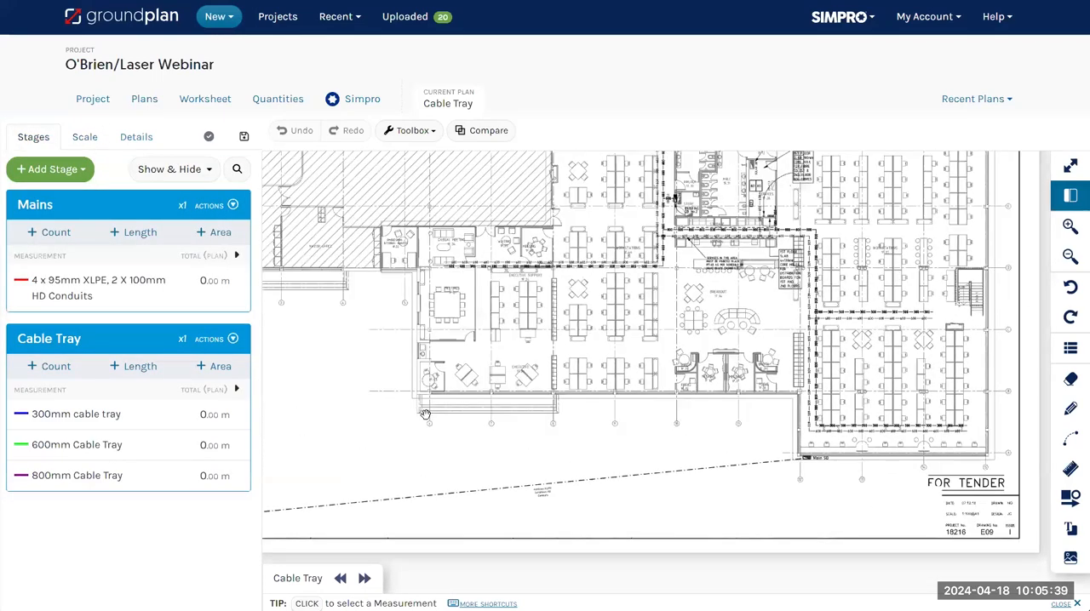
pyautogui.click(127, 235)
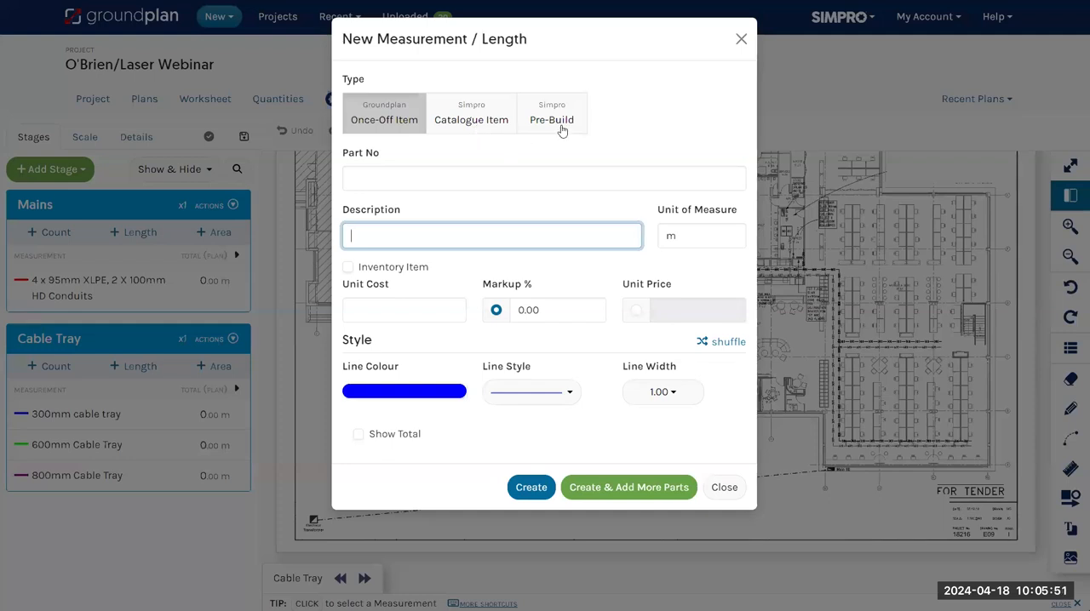
pyautogui.click(725, 488)
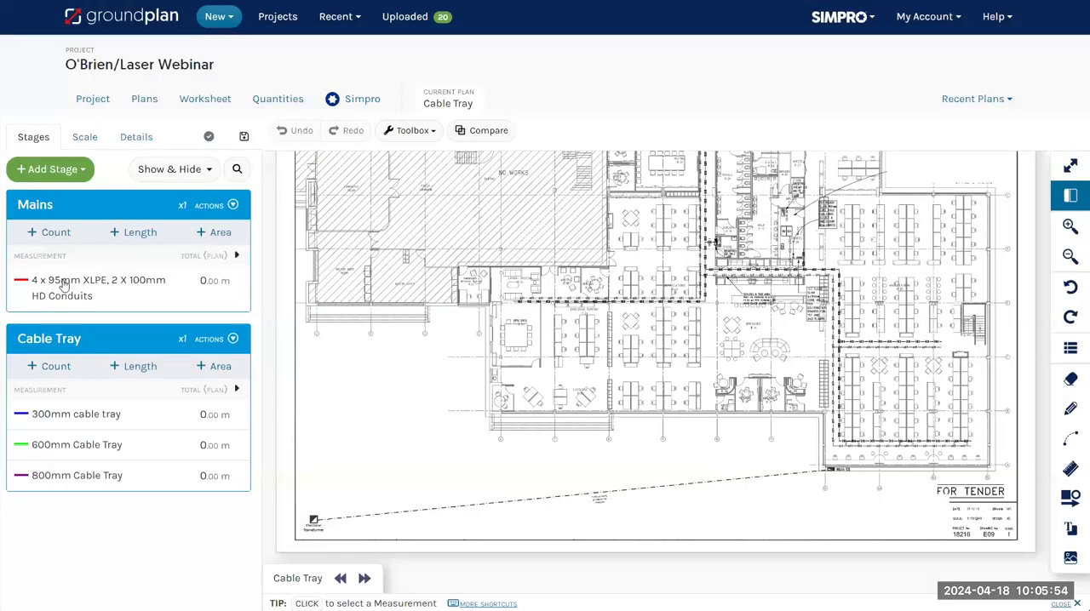
pyautogui.click(65, 285)
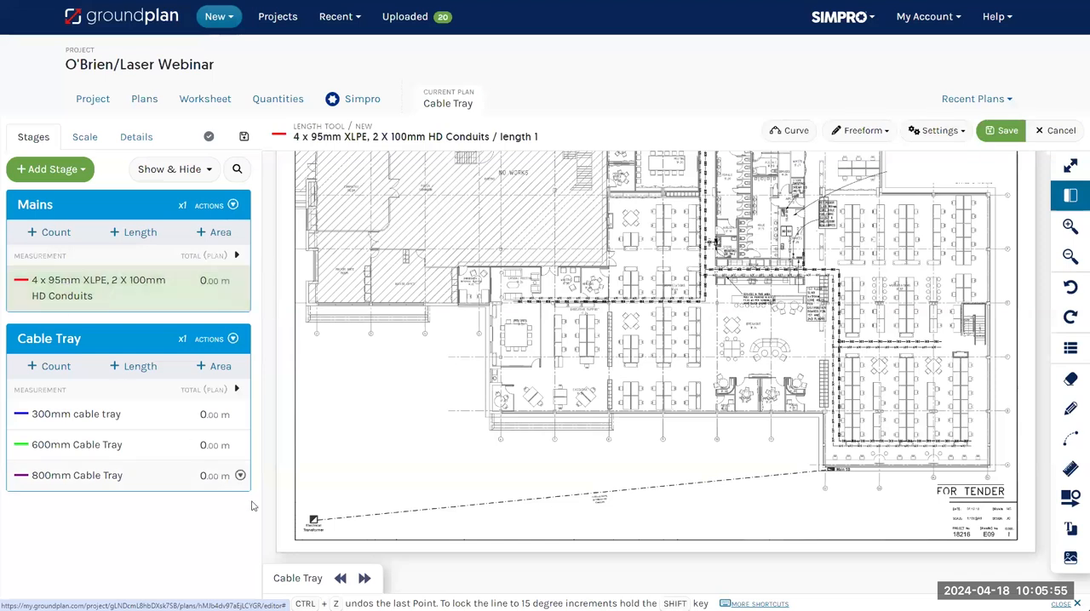
pyautogui.click(314, 520)
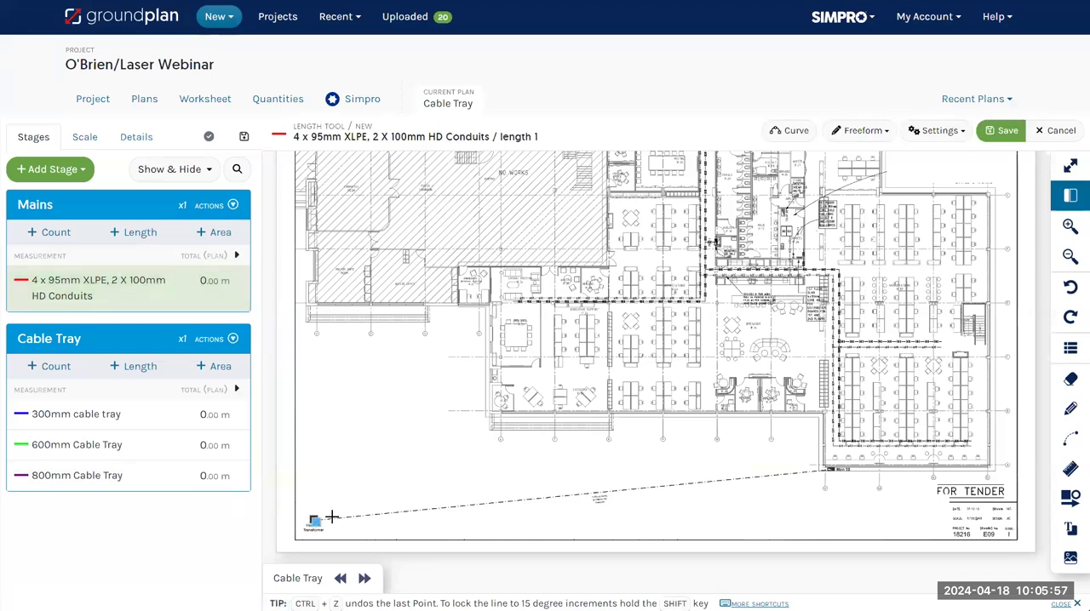
pyautogui.doubleClick(831, 470)
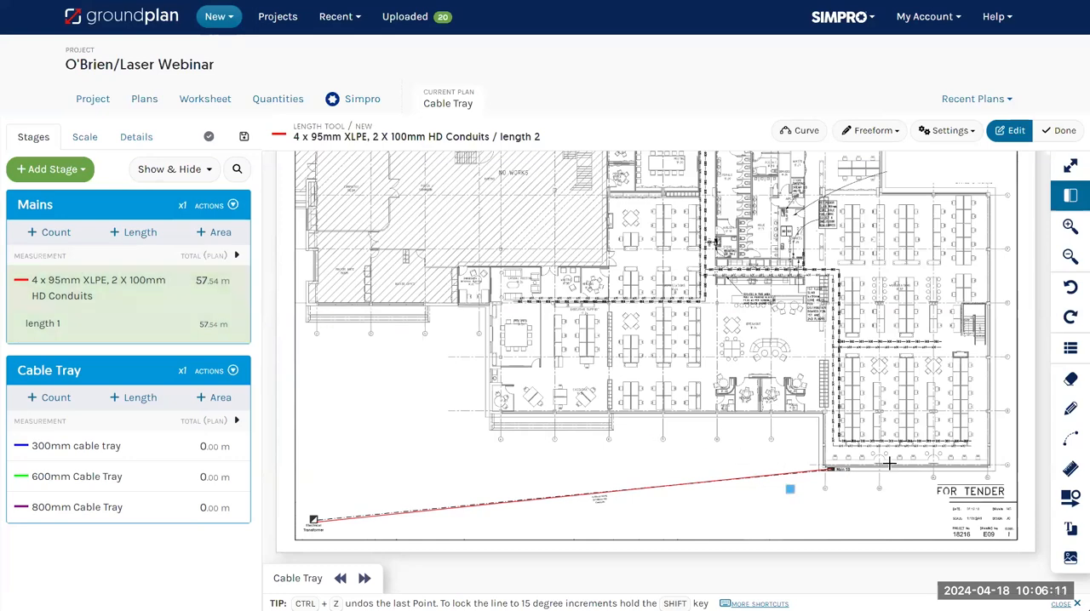
# Trace two horizontal 300mm cable tray runs in the workstation area above the Main SB, about 14.7 m and 11.5 m long
pyautogui.scroll(3, 899, 460)
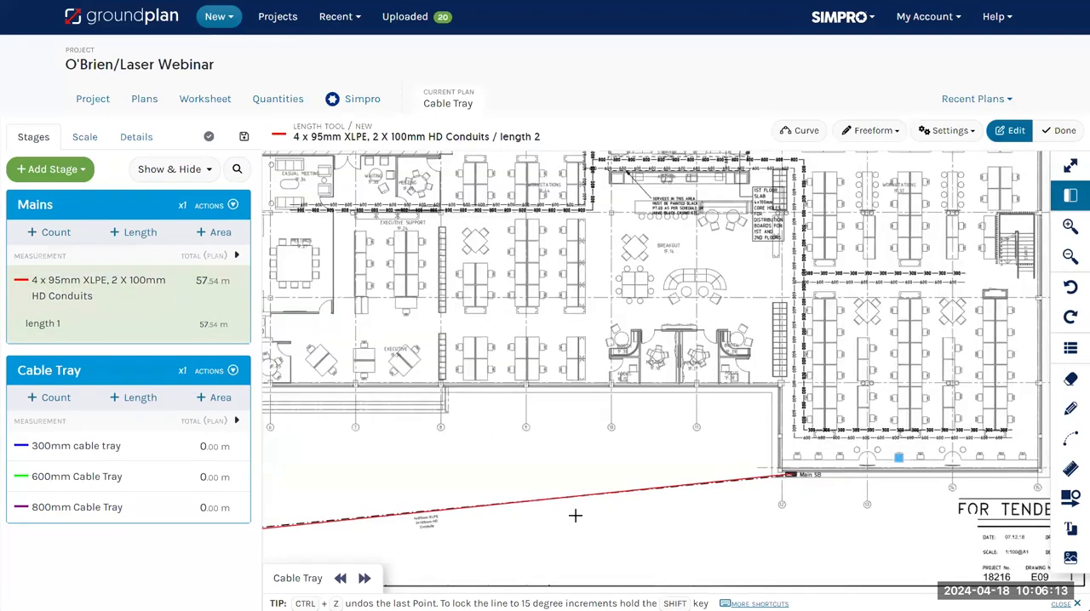
pyautogui.click(53, 448)
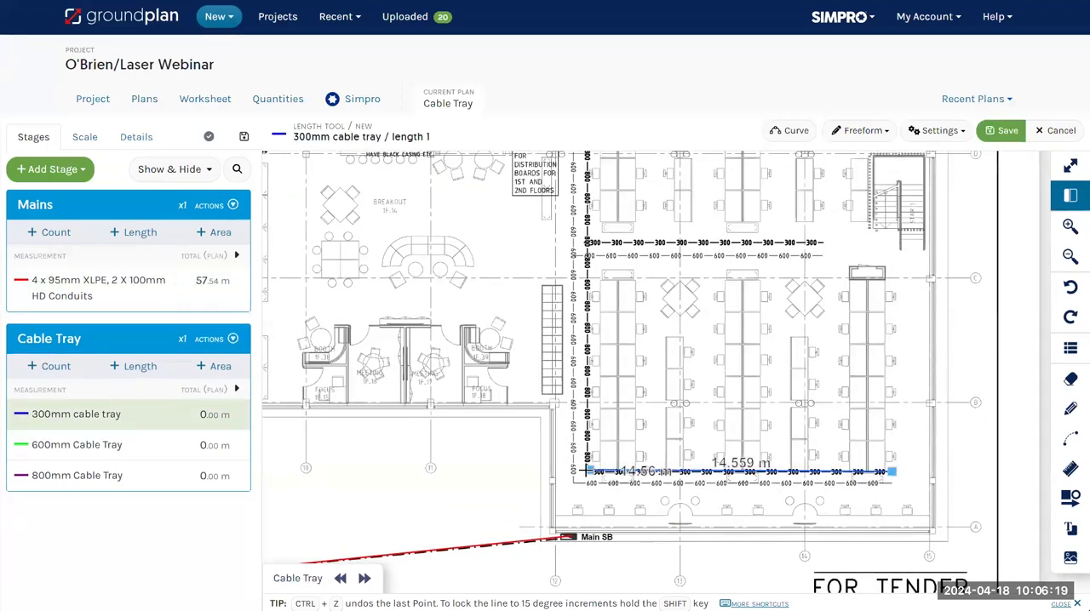
pyautogui.doubleClick(586, 471)
pyautogui.click(813, 244)
pyautogui.click(826, 244)
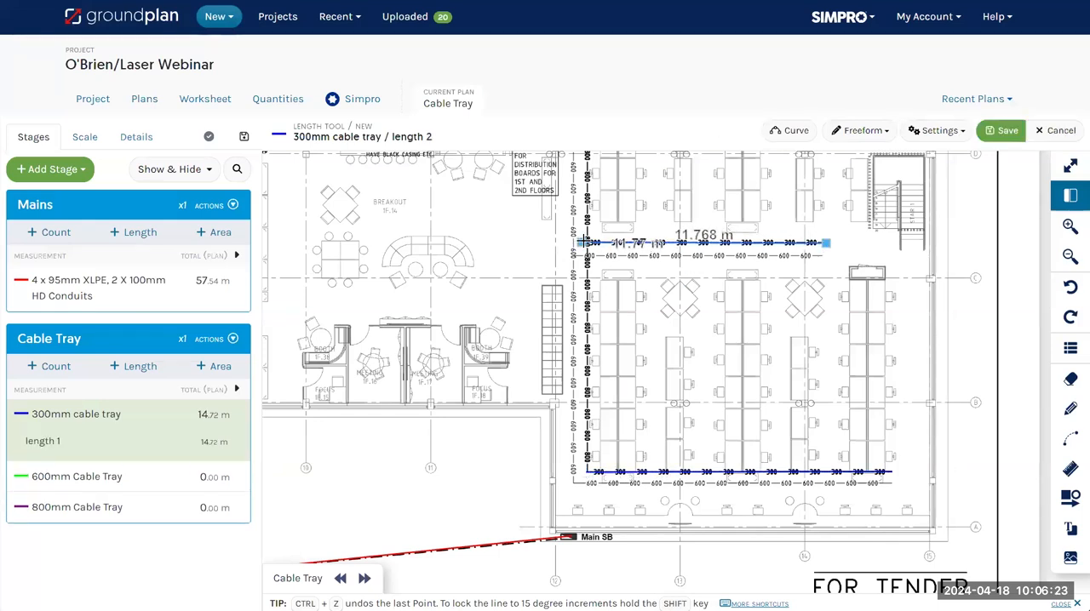
pyautogui.doubleClick(586, 243)
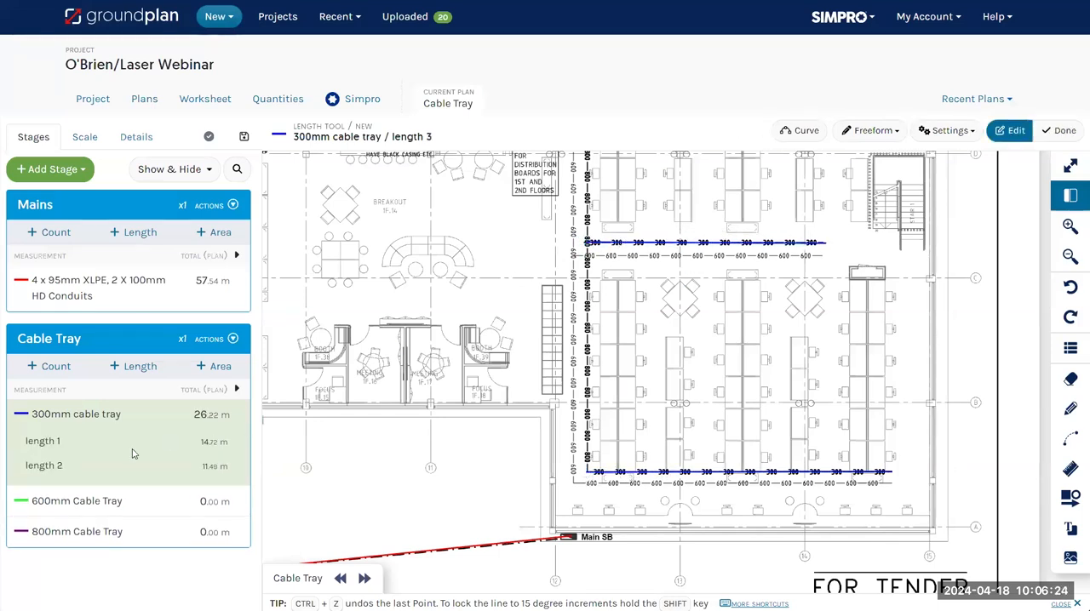
# Trace the U-shaped 600mm Cable Tray run around the same workstation area as one continuous length of about 38.3 m
pyautogui.click(77, 501)
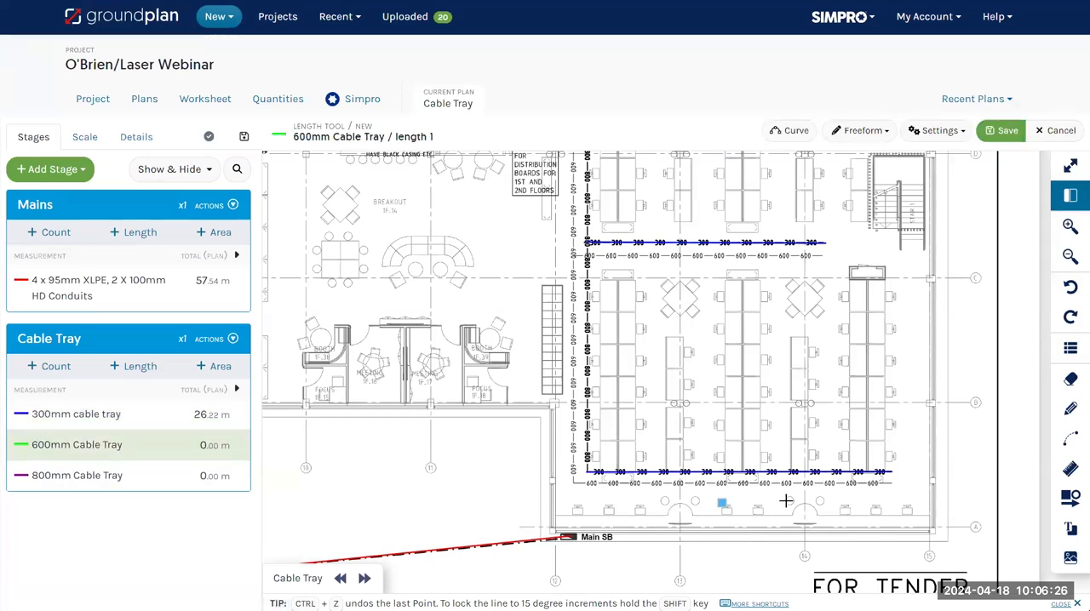
pyautogui.click(892, 483)
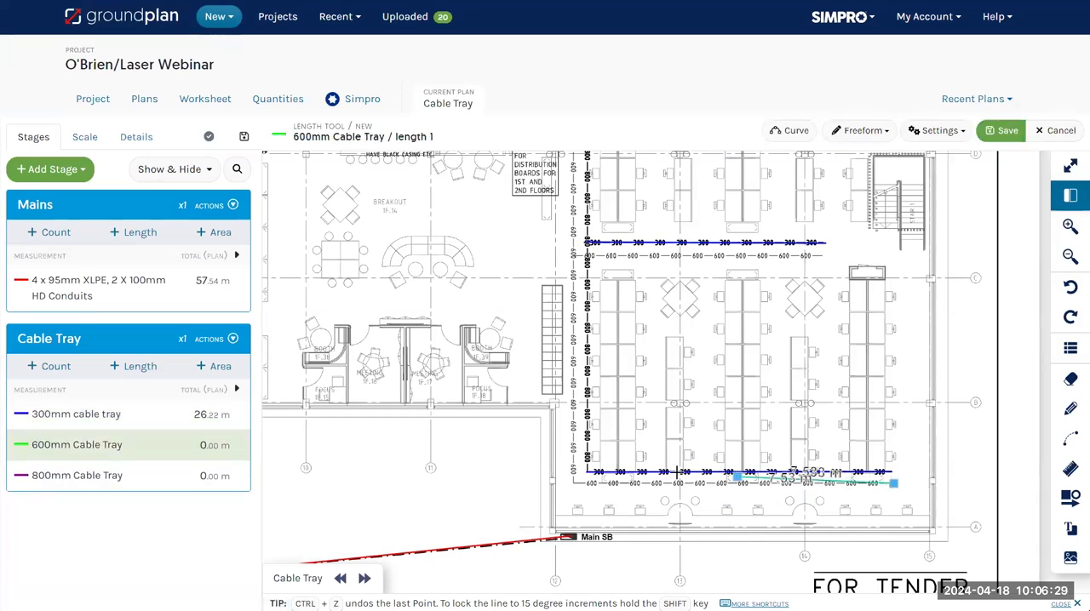
pyautogui.click(571, 483)
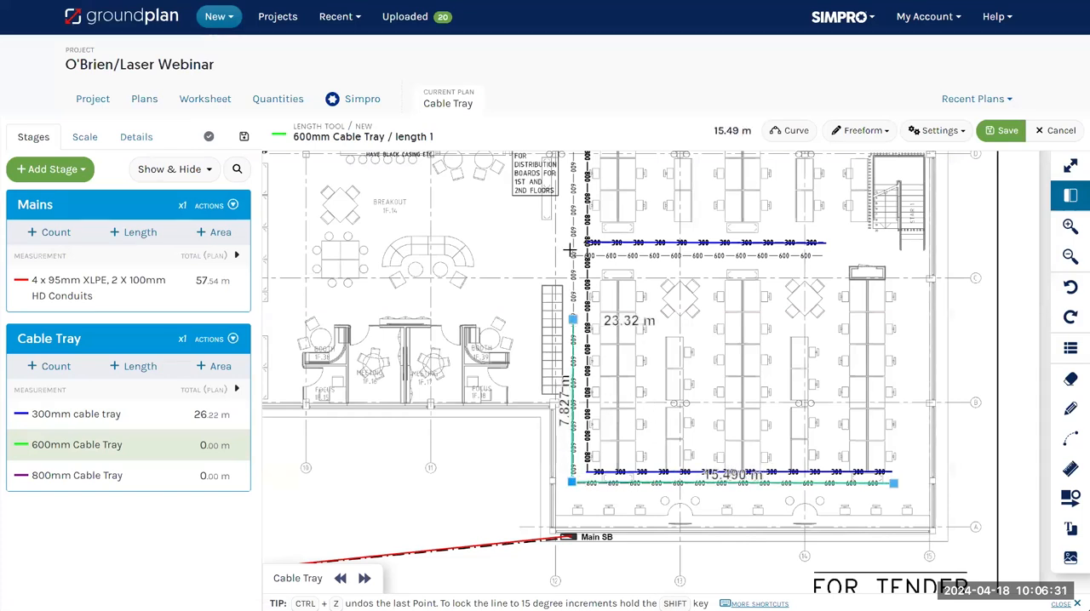
pyautogui.click(571, 255)
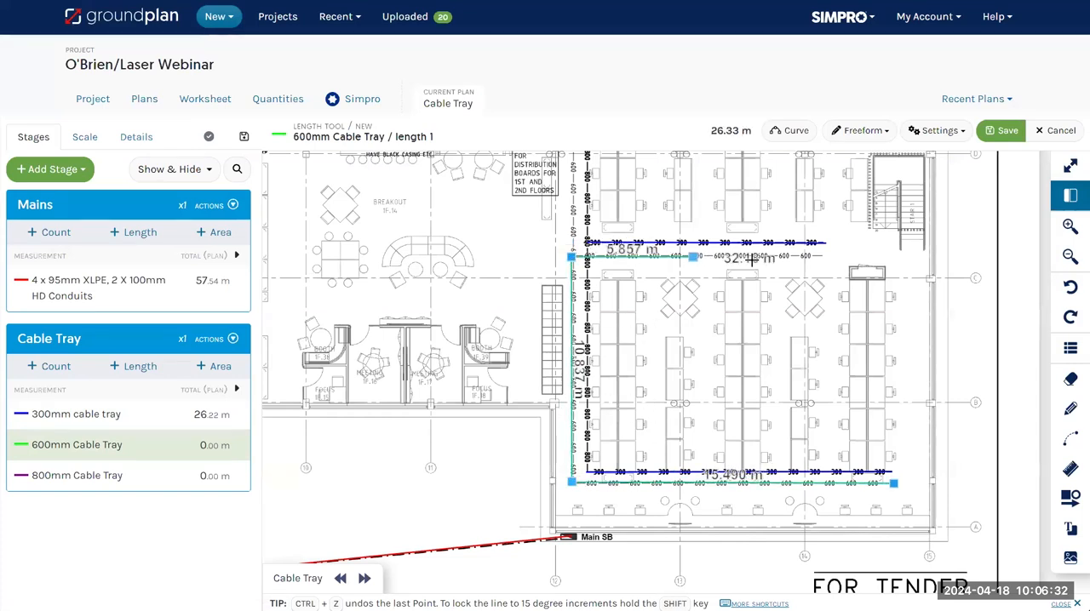
pyautogui.doubleClick(819, 255)
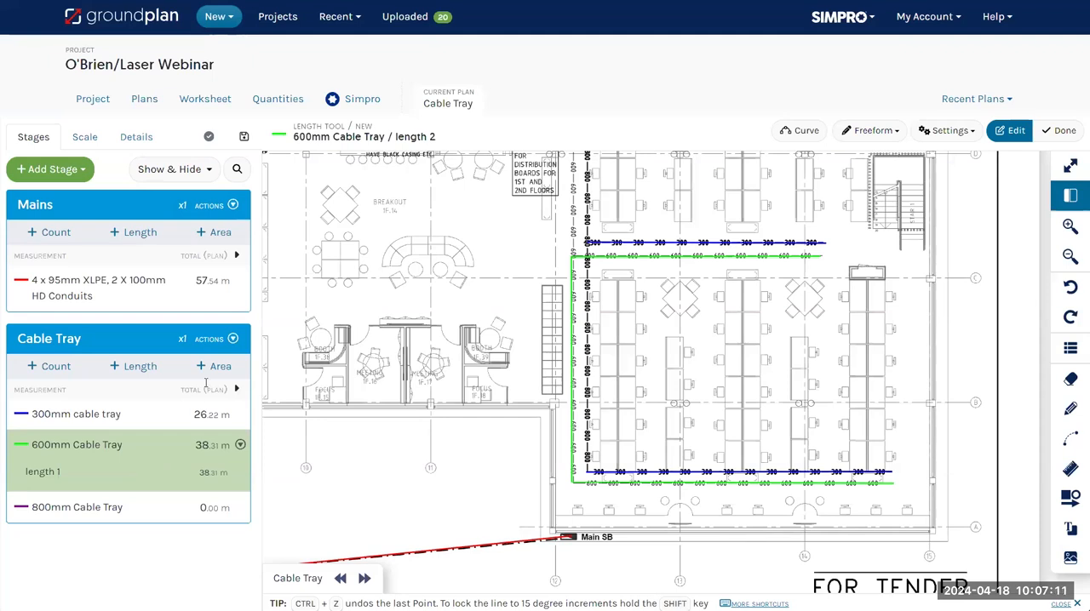
# Open the Electrical Design Before plan from the project's list of plans
pyautogui.click(144, 99)
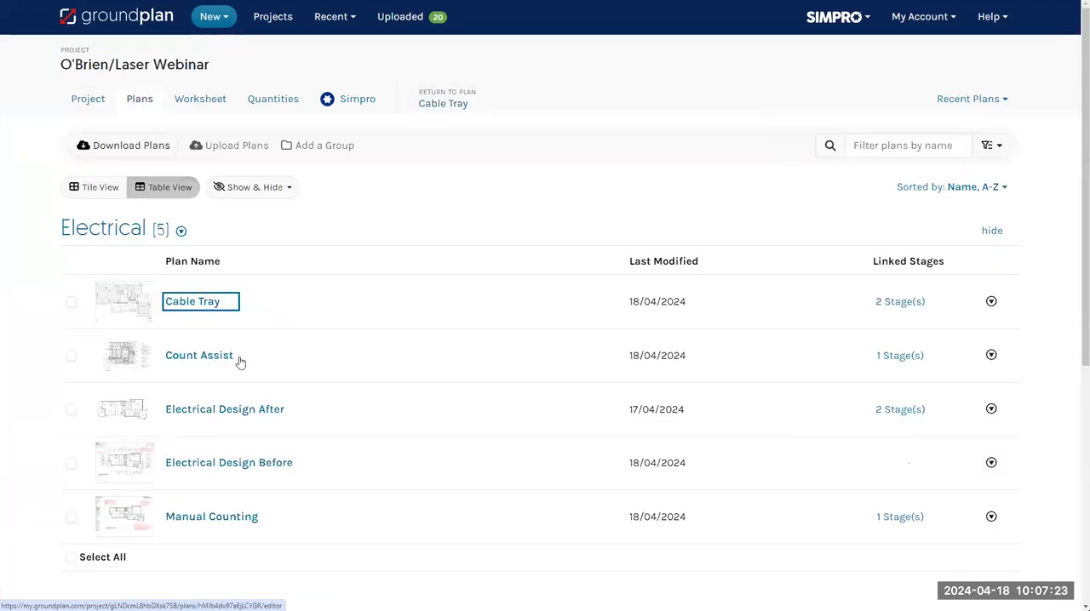
pyautogui.scroll(-1, 258, 362)
pyautogui.scroll(-1, 258, 363)
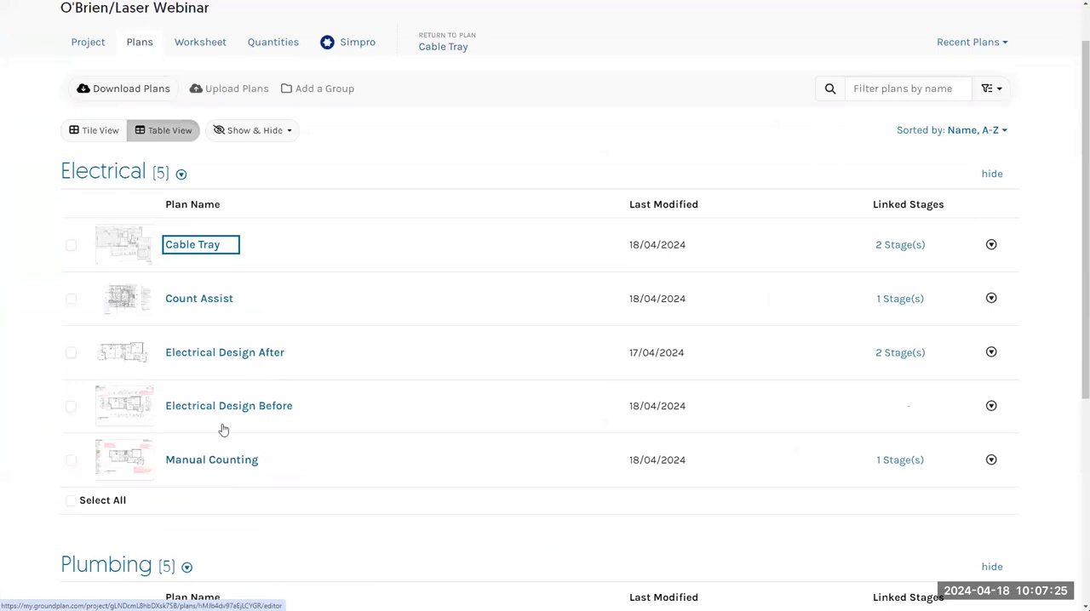
pyautogui.click(258, 409)
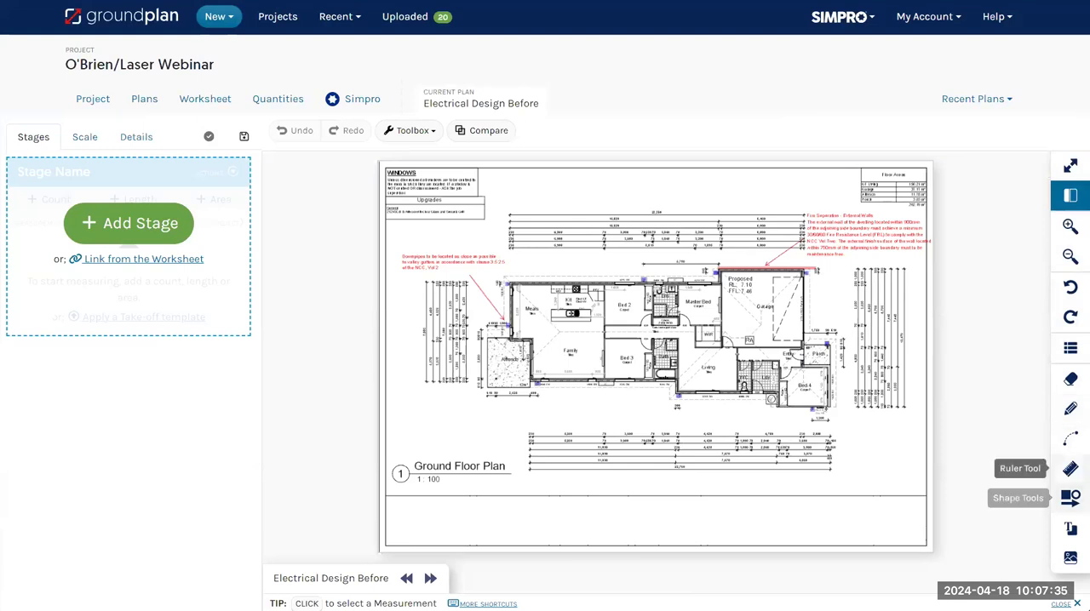
# Erase the full-width strip across the upper part of the ground floor plan sheet, covering the Windows and Floor Areas boxes
pyautogui.click(1070, 379)
pyautogui.moveTo(379, 165)
pyautogui.mouseDown()
pyautogui.moveTo(519, 210)
pyautogui.moveTo(830, 245)
pyautogui.moveTo(944, 272)
pyautogui.moveTo(939, 252)
pyautogui.mouseUp()
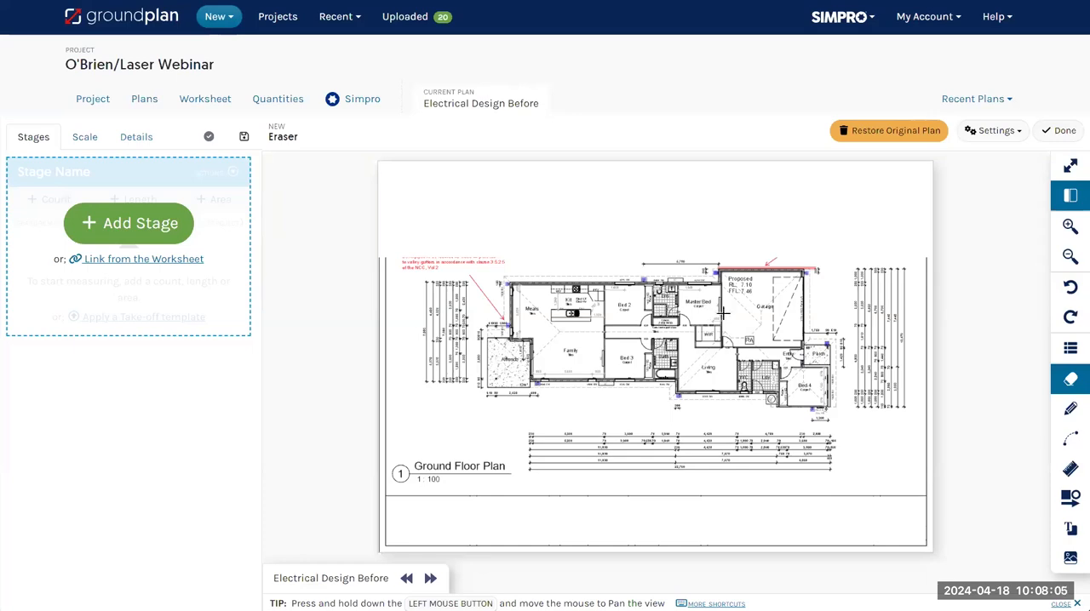
# Switch to the Electrical Design After plan and examine its legend, fixture layout and branded title block
pyautogui.press('j')
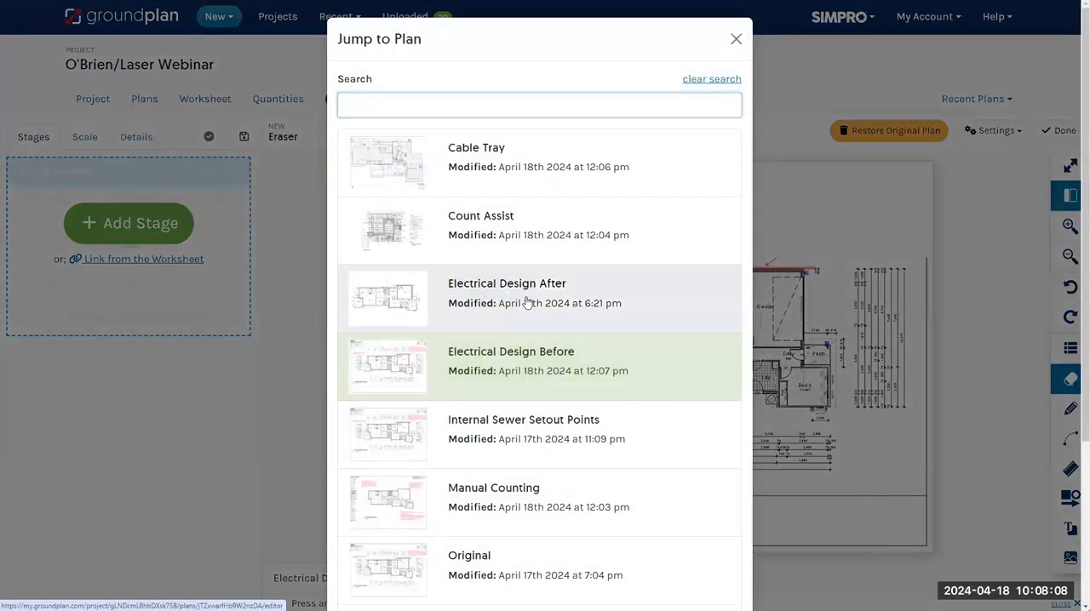
pyautogui.click(528, 304)
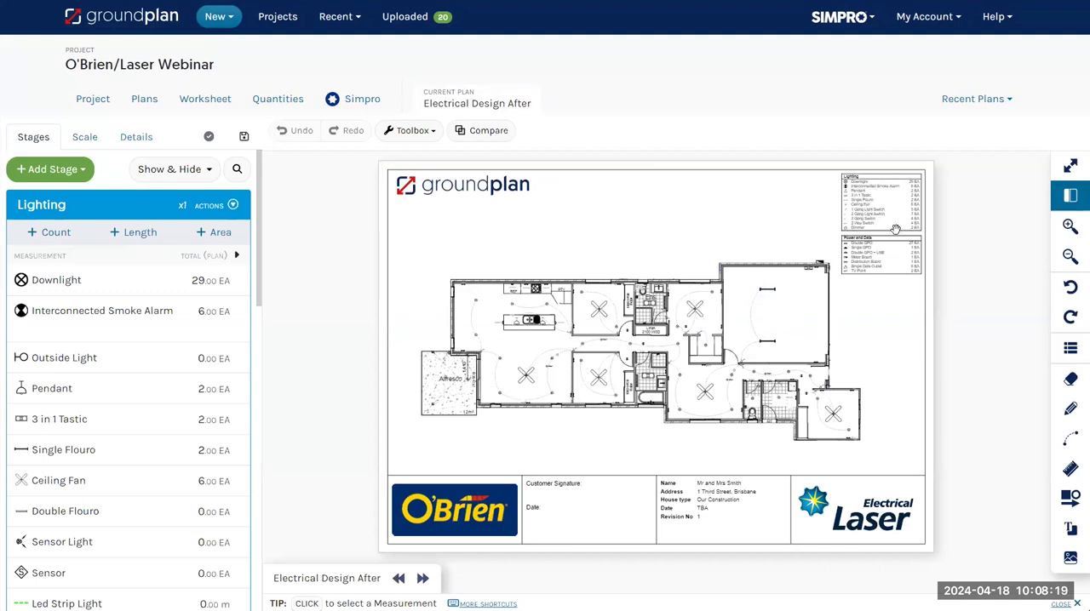
pyautogui.scroll(3, 890, 232)
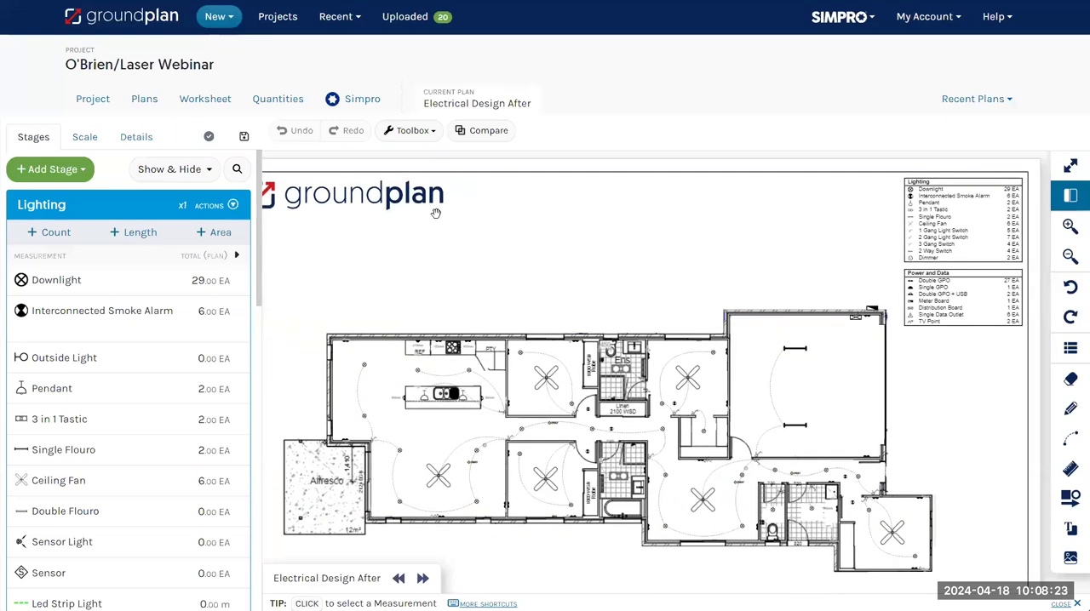
pyautogui.scroll(-2, 550, 279)
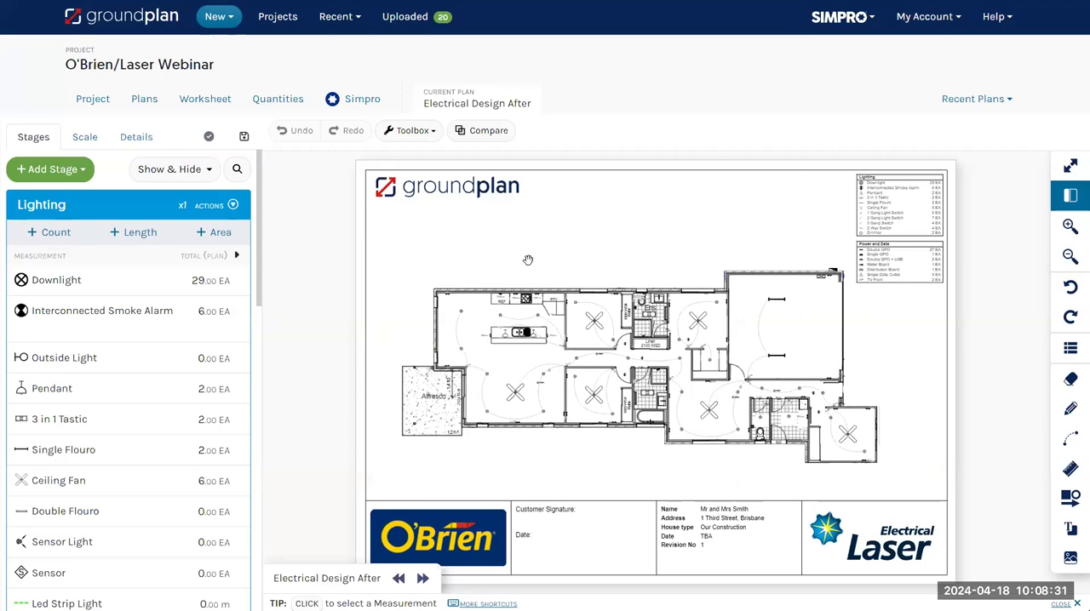
# Examine the ceiling fans, downlights and dashed switching lines across the rooms of the Electrical Design After floor plan
pyautogui.scroll(-2, 568, 243)
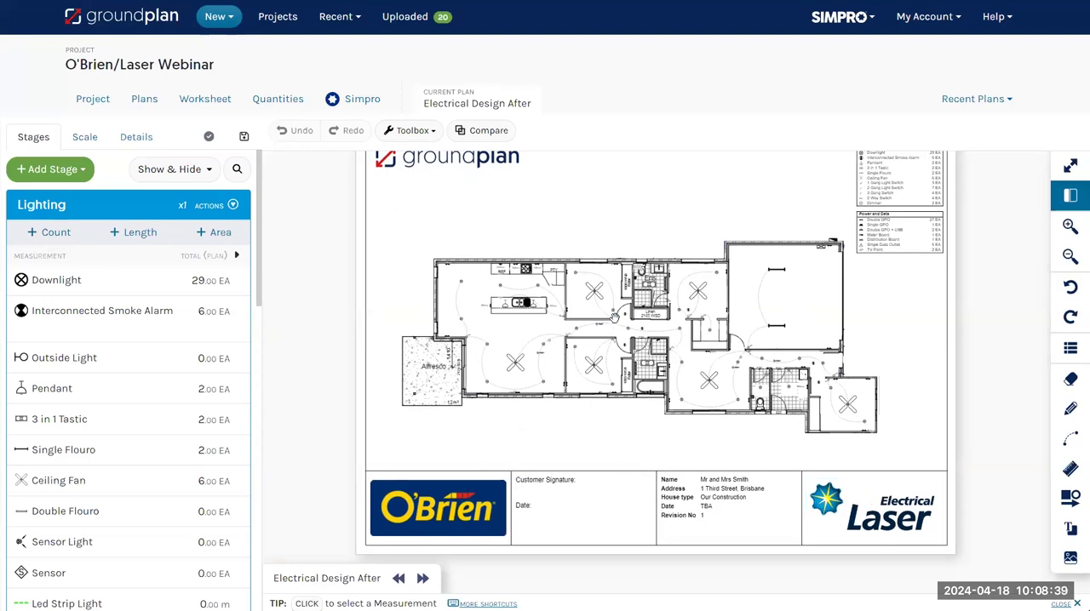
pyautogui.scroll(5, 613, 318)
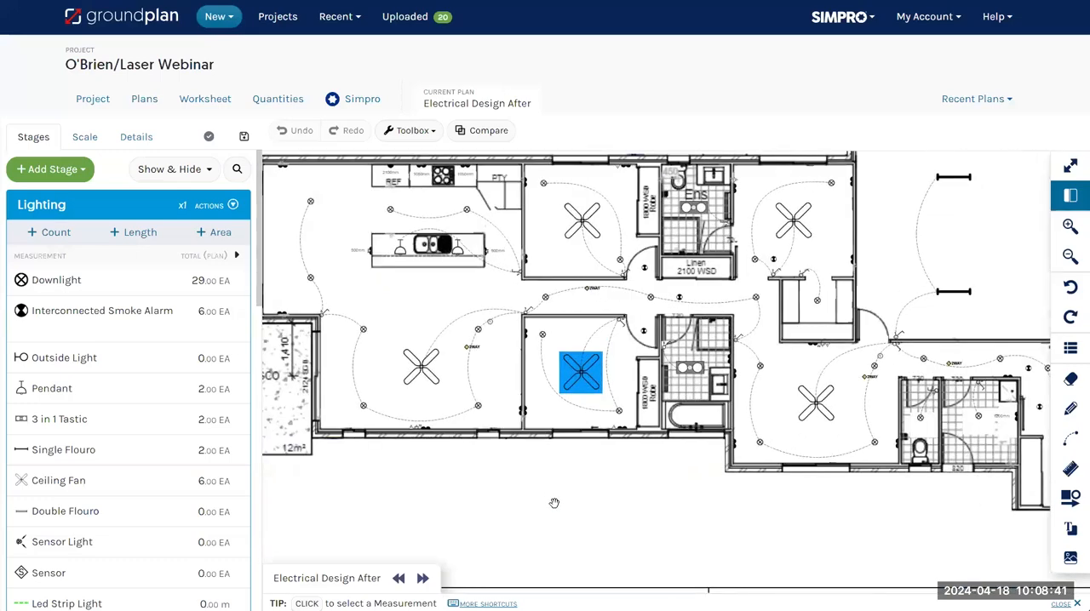
pyautogui.scroll(3, 554, 530)
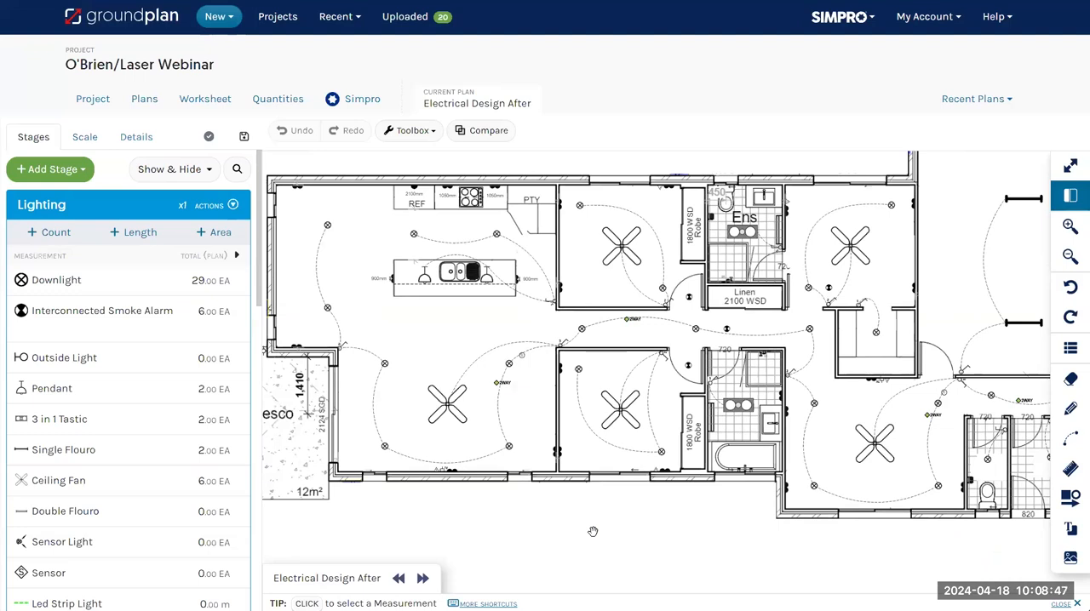
pyautogui.moveTo(591, 536); pyautogui.dragTo(586, 517)
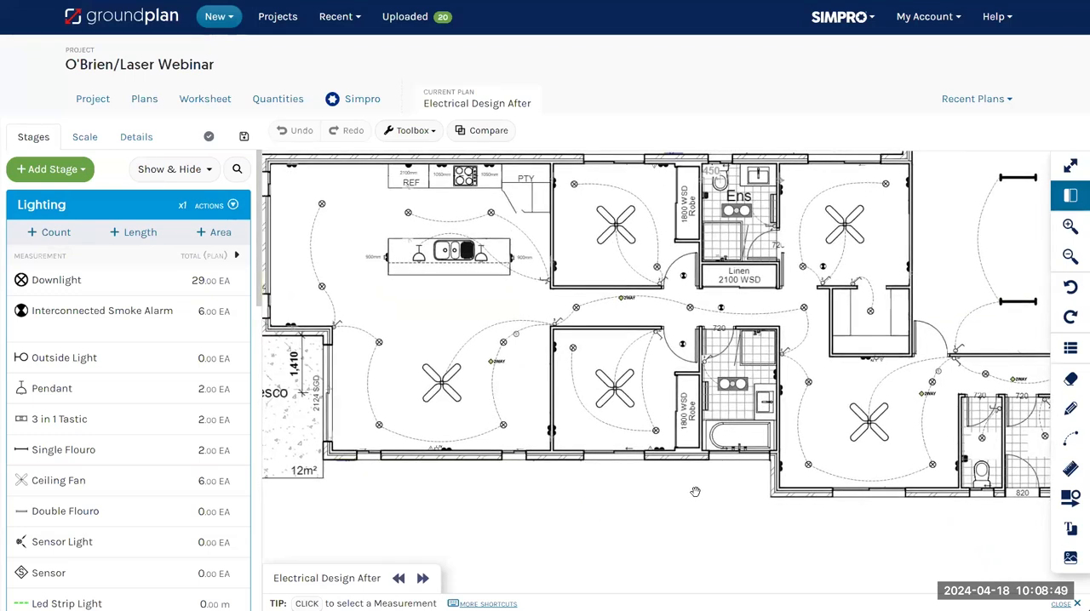
pyautogui.scroll(-5, 716, 516)
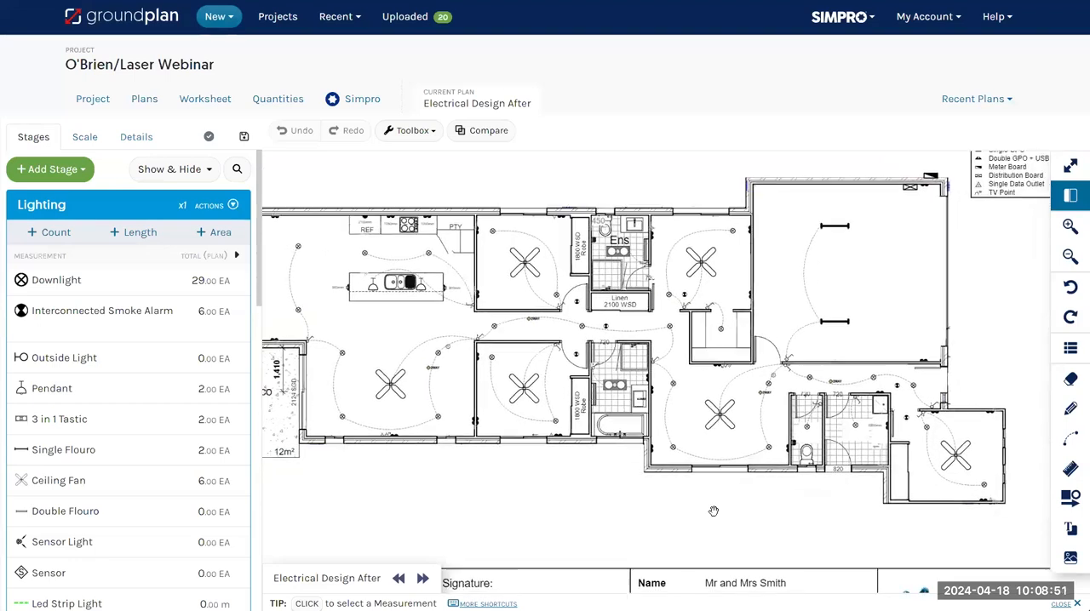
pyautogui.scroll(-2, 713, 511)
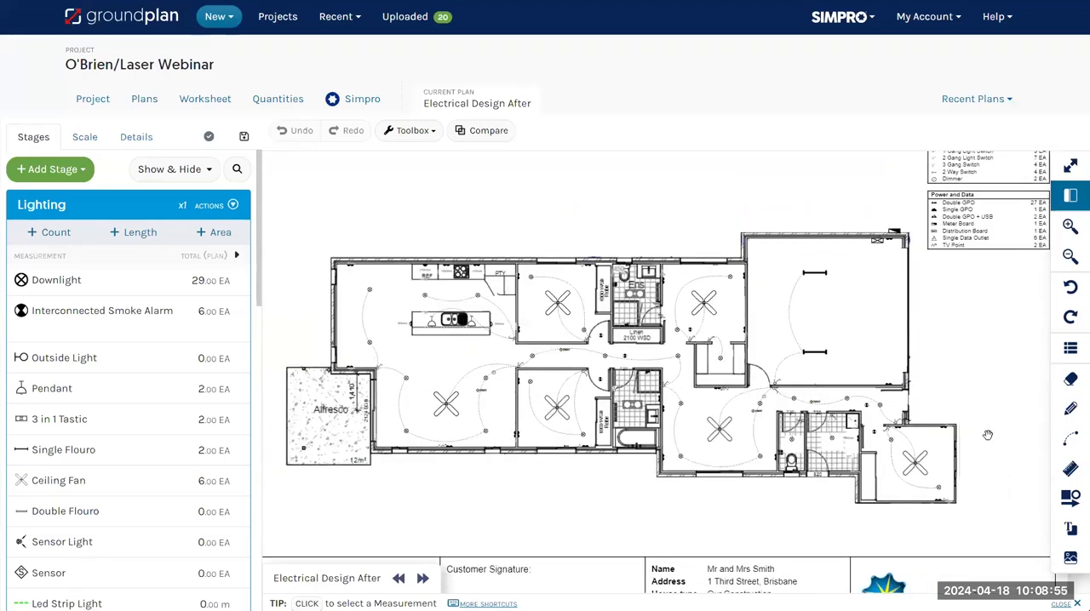
pyautogui.scroll(-1, 709, 437)
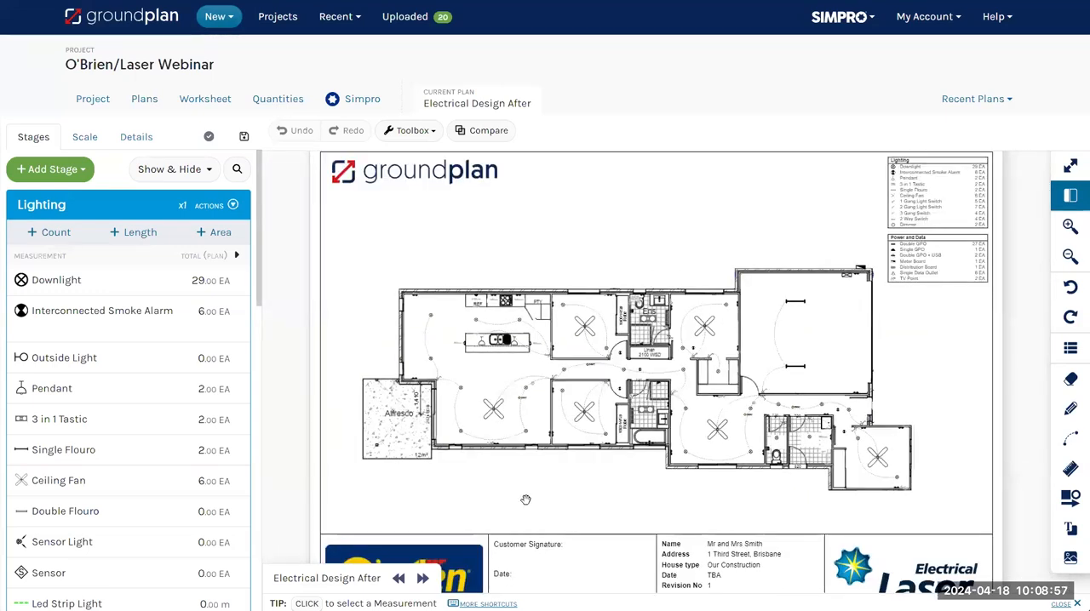
# Open the Take-Off plan from the Plumbing group in the project's list of plans
pyautogui.click(147, 99)
pyautogui.scroll(-3, 227, 298)
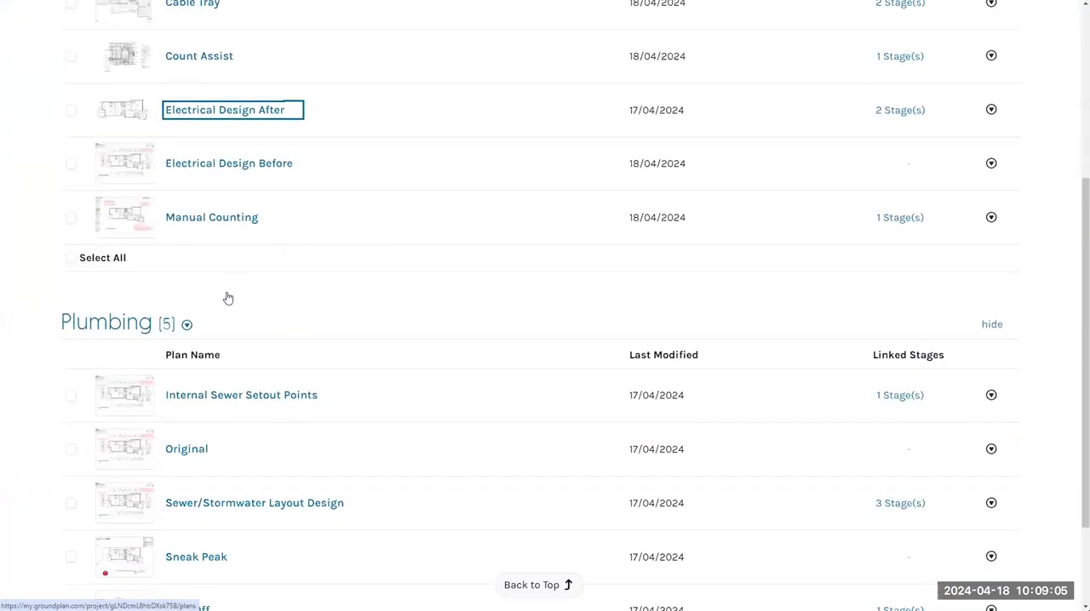
pyautogui.scroll(-2, 227, 297)
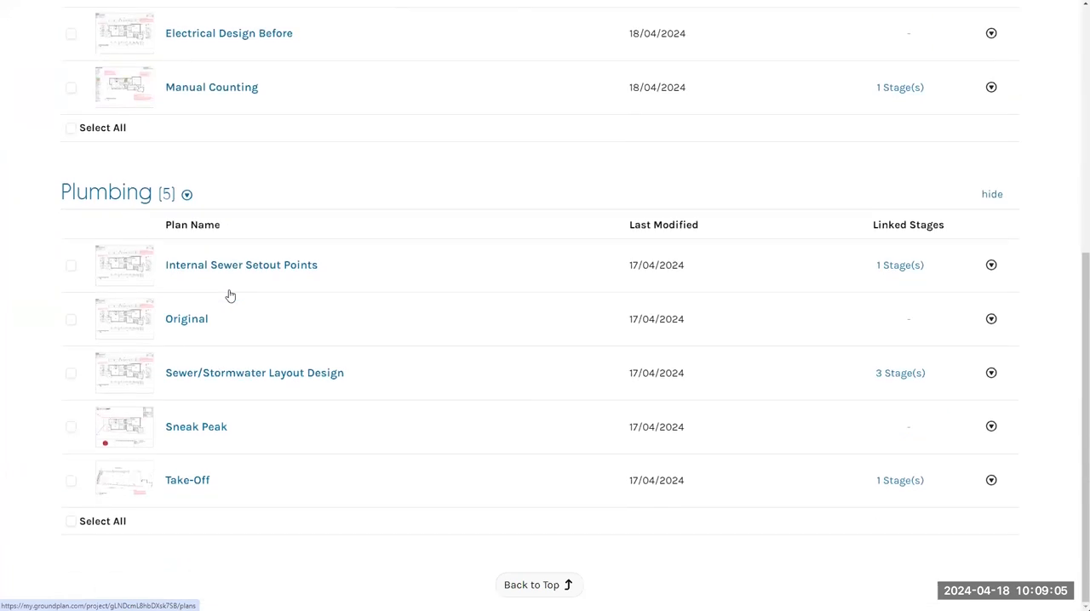
pyautogui.click(184, 480)
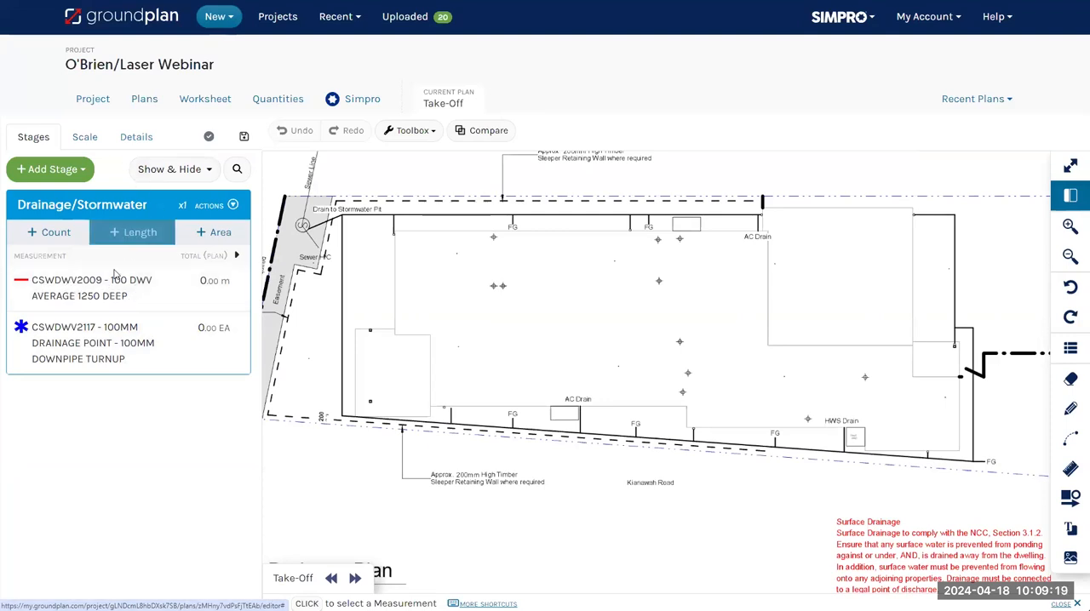
# Trace a CSWDWV2009 - 100 DWV length of about 19.94 m from the upper AC Drain along the drain line to the stormwater pit
pyautogui.click(70, 290)
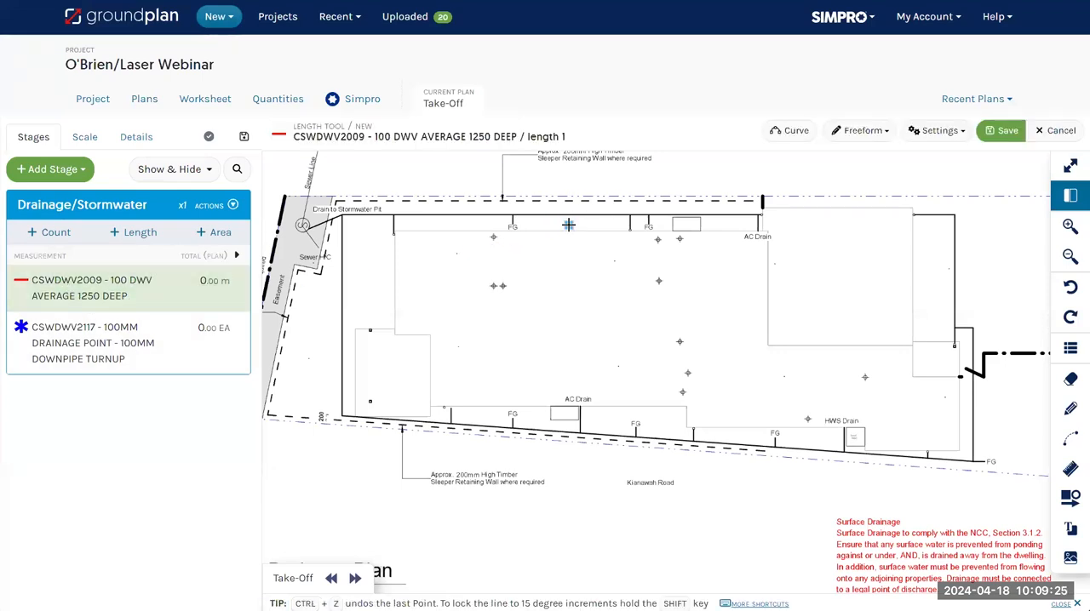
pyautogui.click(760, 214)
pyautogui.click(340, 213)
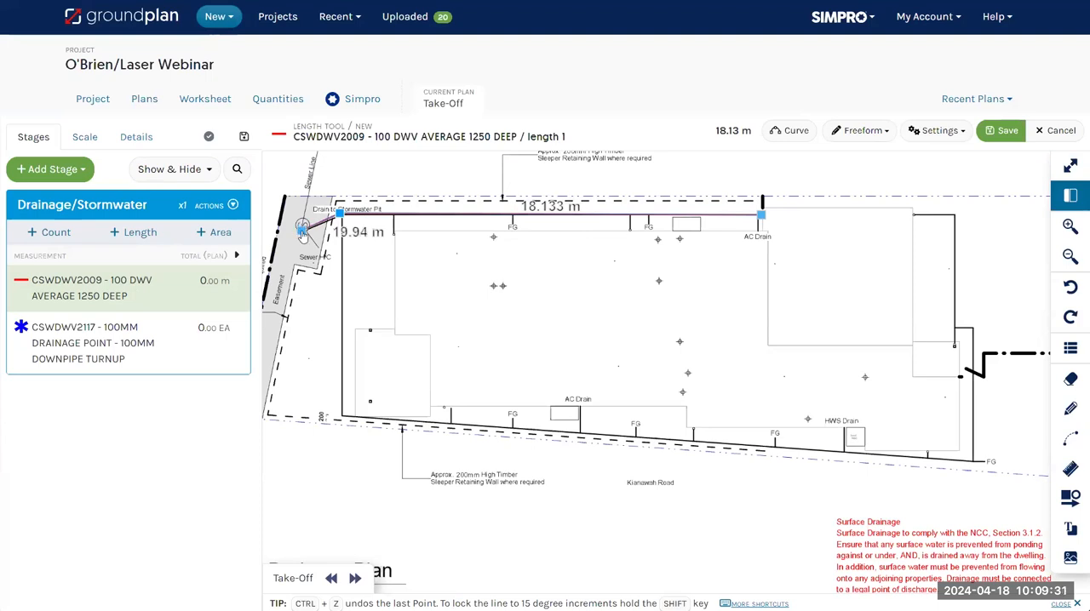
pyautogui.doubleClick(302, 228)
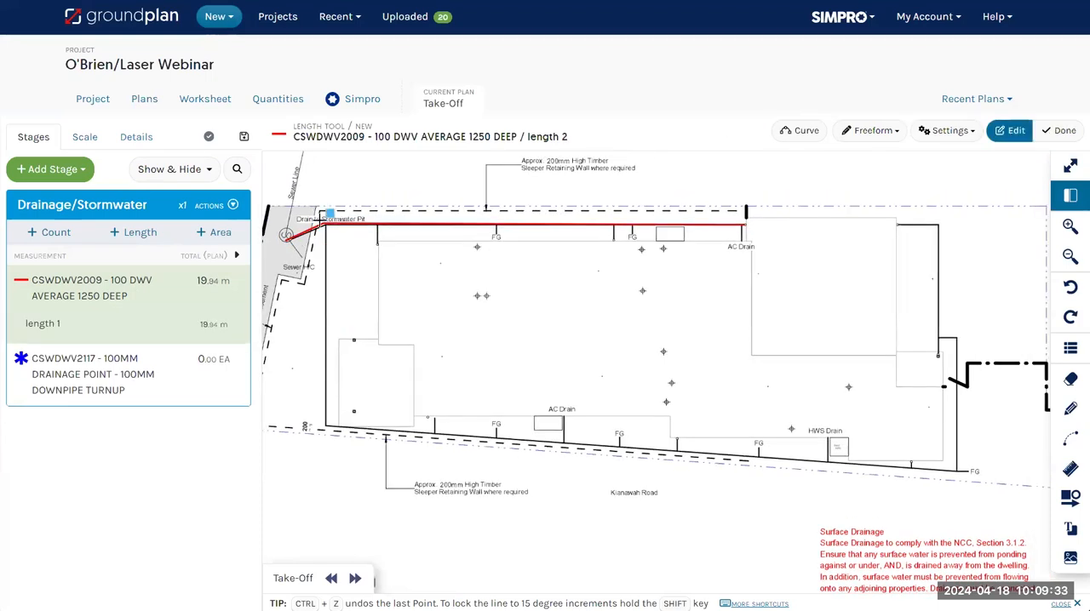
# Trace a second CSWDWV2009 length of about 36.45 m down the building's left side and along its lower drain line to the far FG
pyautogui.click(325, 223)
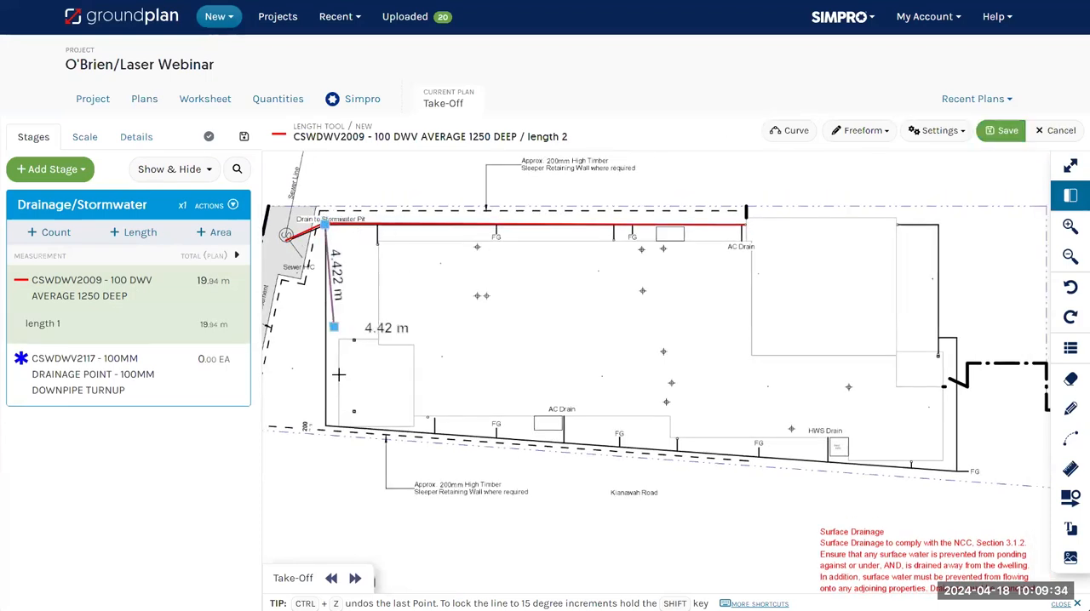
pyautogui.click(327, 427)
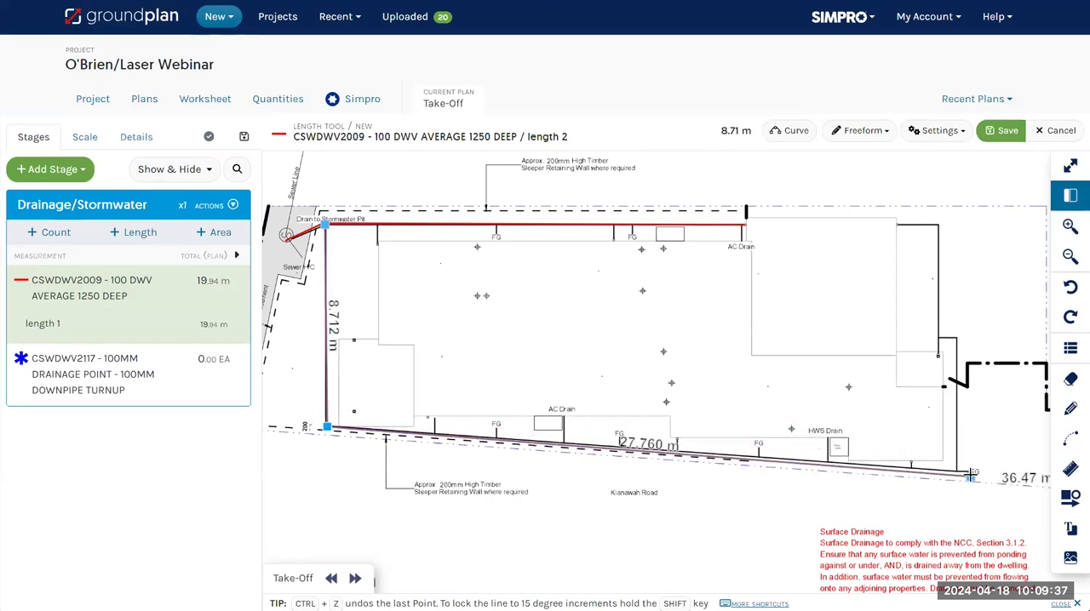
pyautogui.doubleClick(960, 472)
# Trace the remaining CSWDWV2009 drain lines on the building's right side as two lengths of about 6.85 m and 7.63 m
pyautogui.click(959, 471)
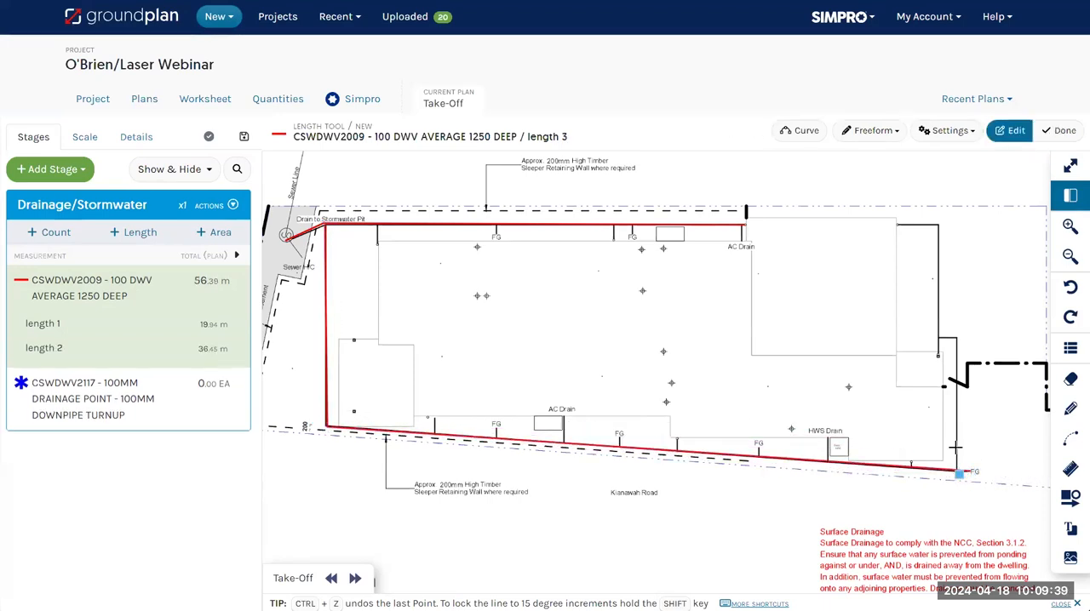
pyautogui.click(958, 337)
pyautogui.doubleClick(938, 337)
pyautogui.click(937, 356)
pyautogui.click(938, 225)
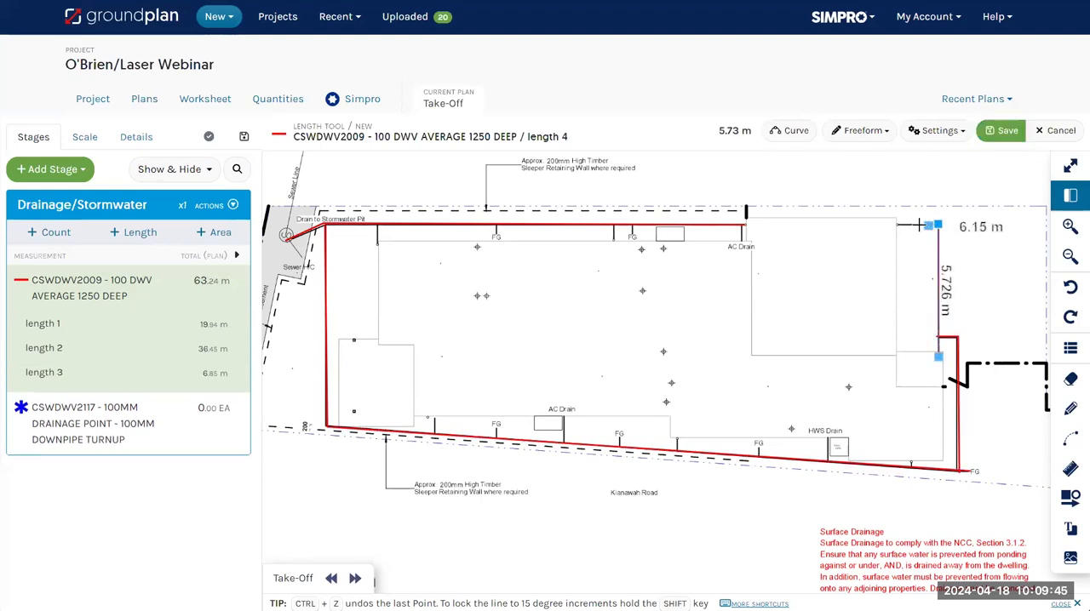
pyautogui.doubleClick(894, 225)
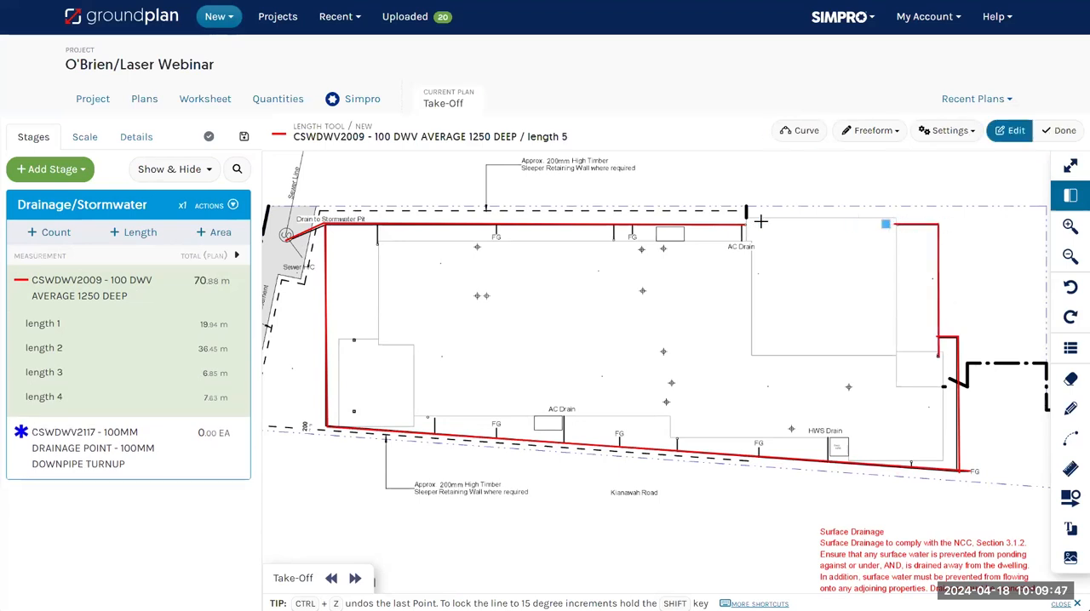
# Manually count eight CSWDWV2117 - 100MM DRAINAGE POINT markers at the downpipe positions around the building, without using Count Assist
pyautogui.click(59, 448)
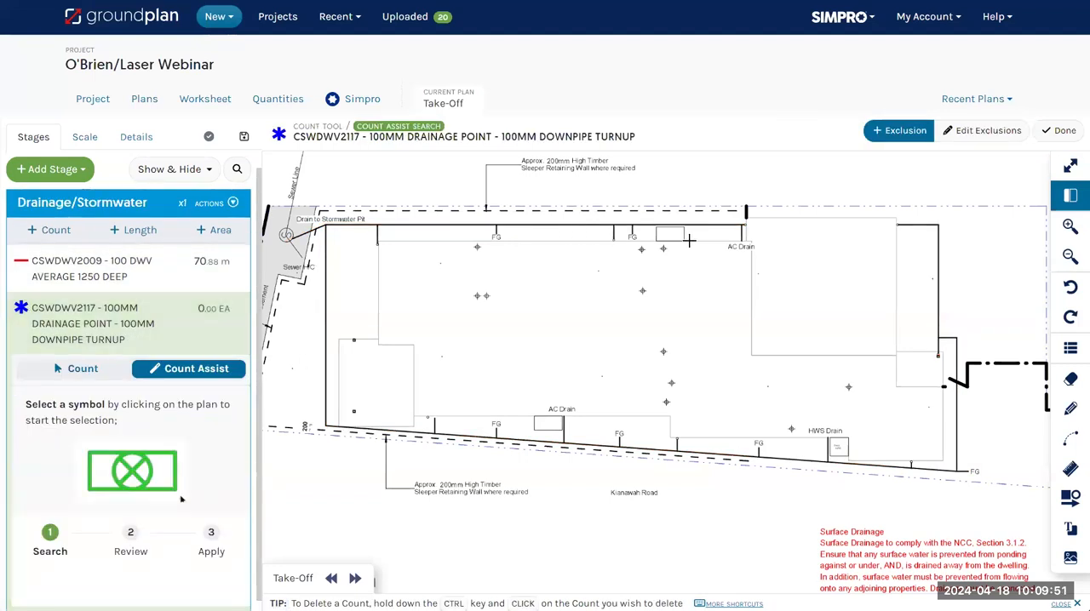
pyautogui.click(74, 371)
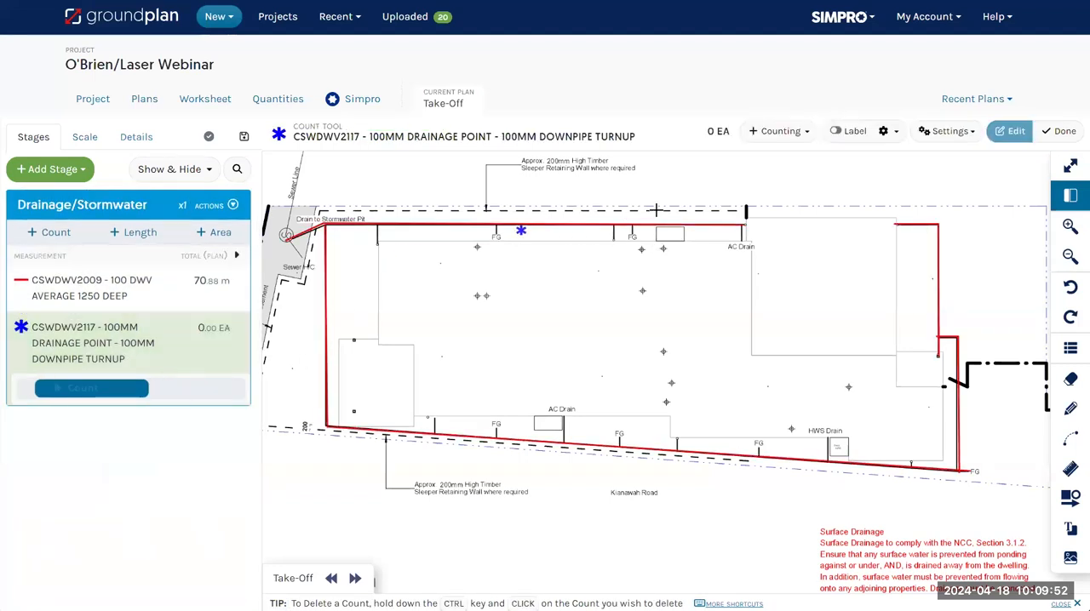
pyautogui.click(745, 226)
pyautogui.click(614, 239)
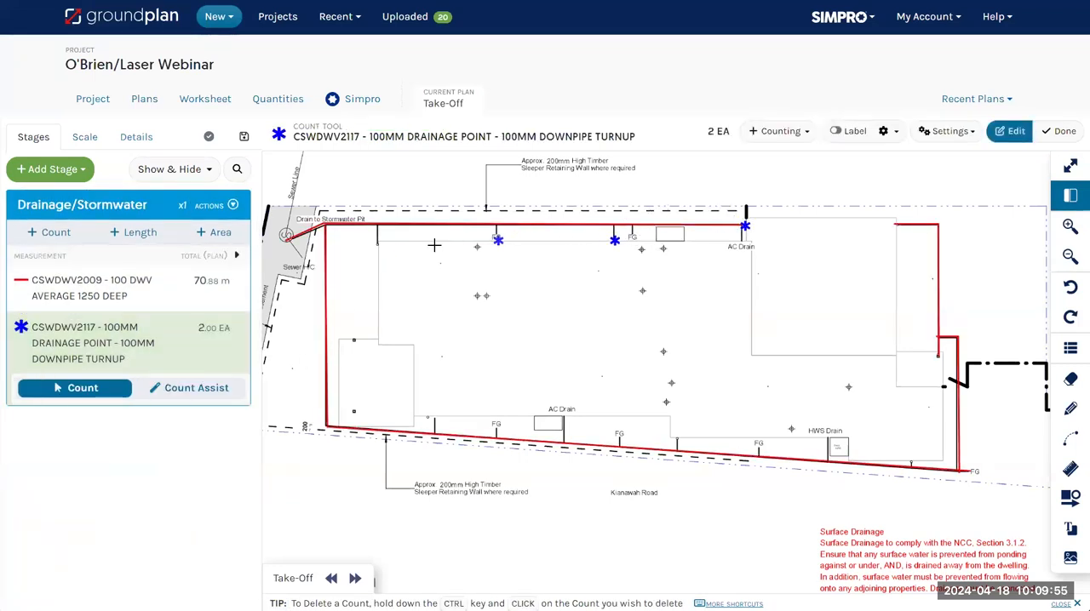
pyautogui.click(376, 243)
pyautogui.click(425, 419)
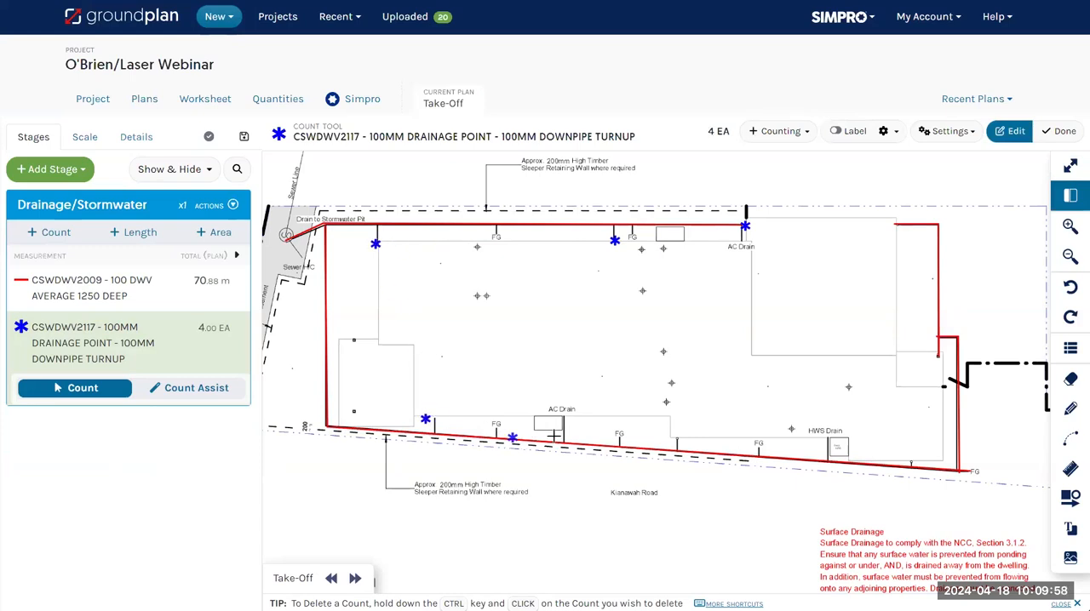
pyautogui.click(678, 440)
pyautogui.click(903, 459)
pyautogui.click(911, 460)
pyautogui.click(937, 355)
pyautogui.click(896, 224)
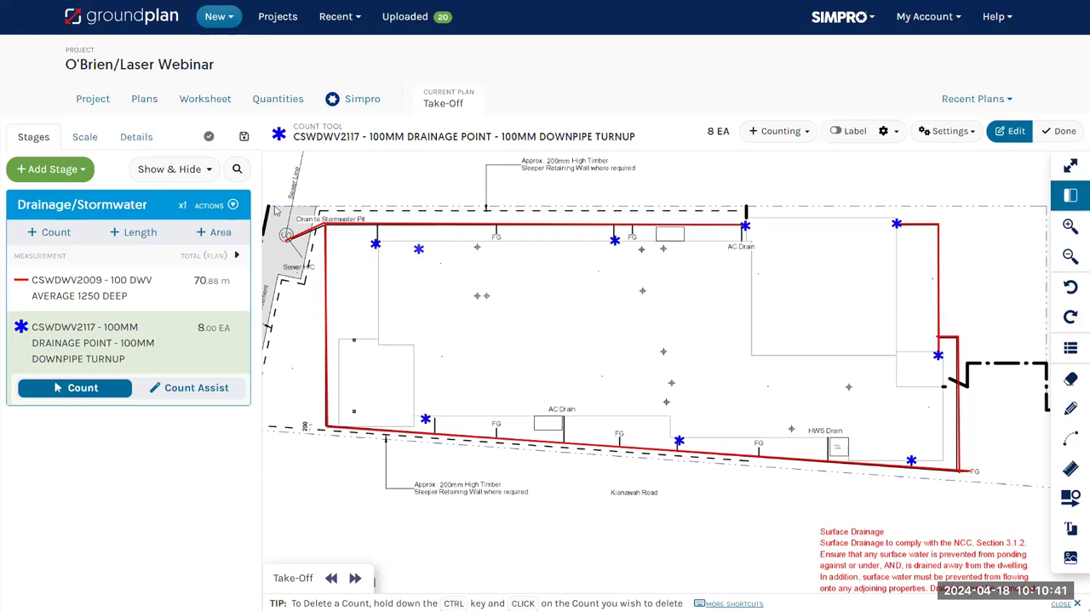
# Open the Original ground floor plan from the project's plans to view the unmarked drawing
pyautogui.click(155, 111)
pyautogui.scroll(-5, 489, 409)
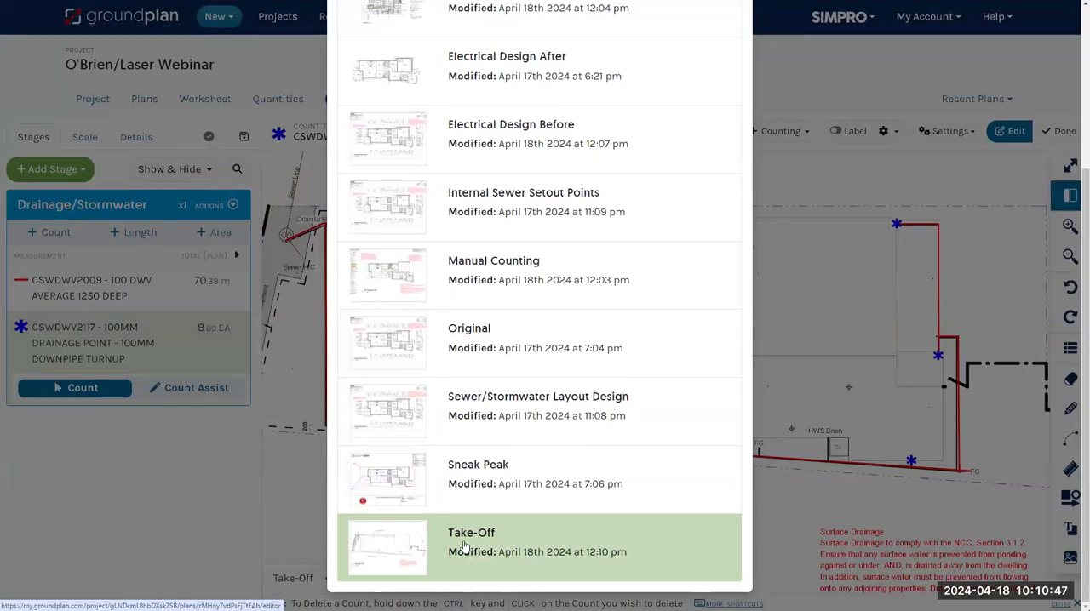
pyautogui.click(503, 351)
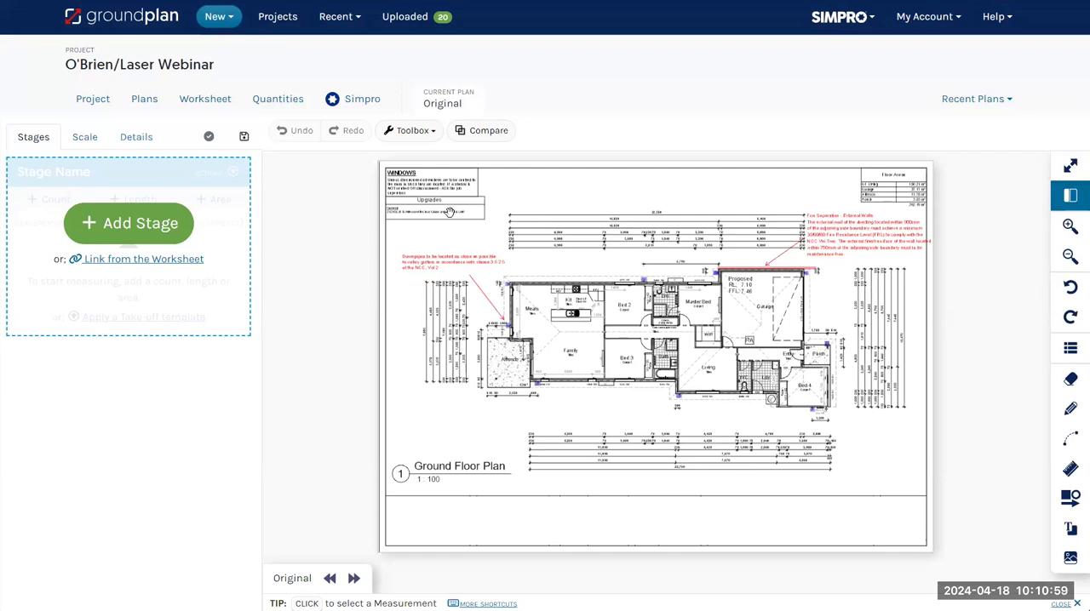
# Open the Sewer/Stormwater Layout Design plan and examine its fixtures, pipework, legend and branded title block
pyautogui.click(144, 100)
pyautogui.scroll(-3, 301, 335)
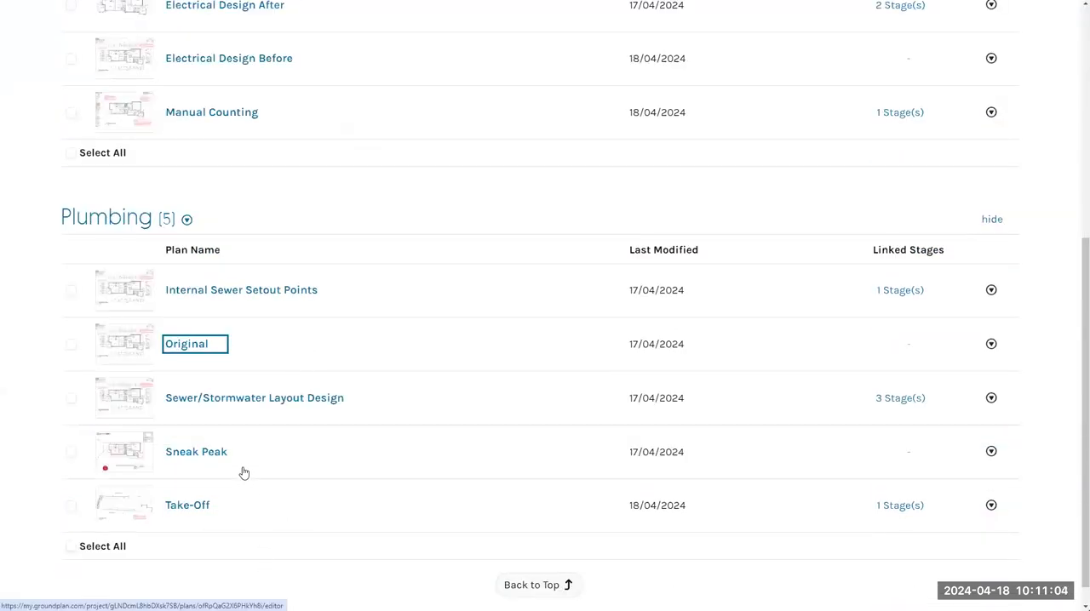
pyautogui.click(260, 398)
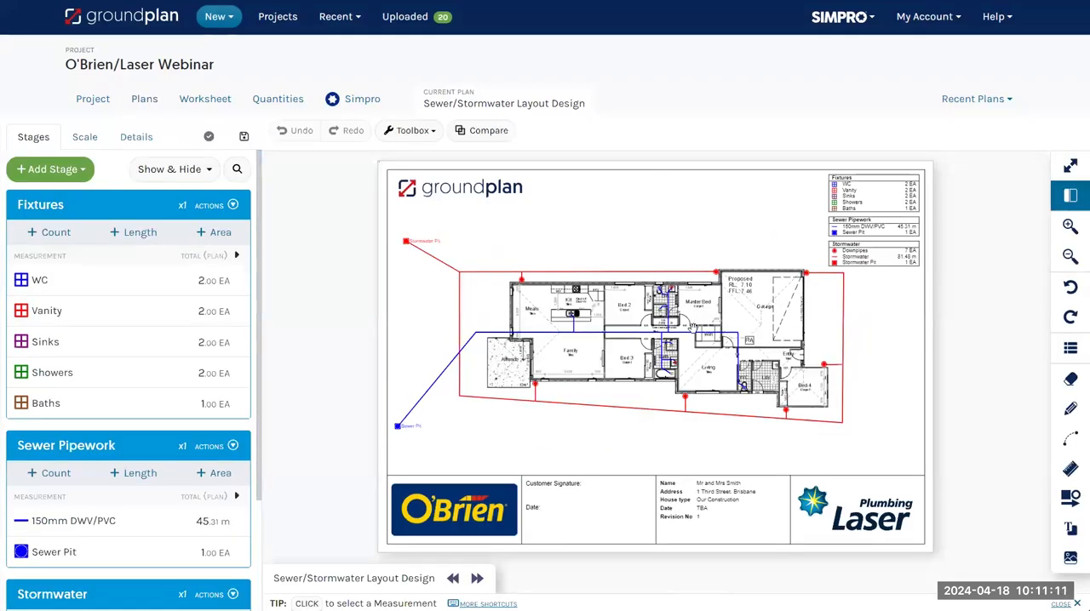
pyautogui.scroll(3, 698, 275)
pyautogui.scroll(-2, 668, 379)
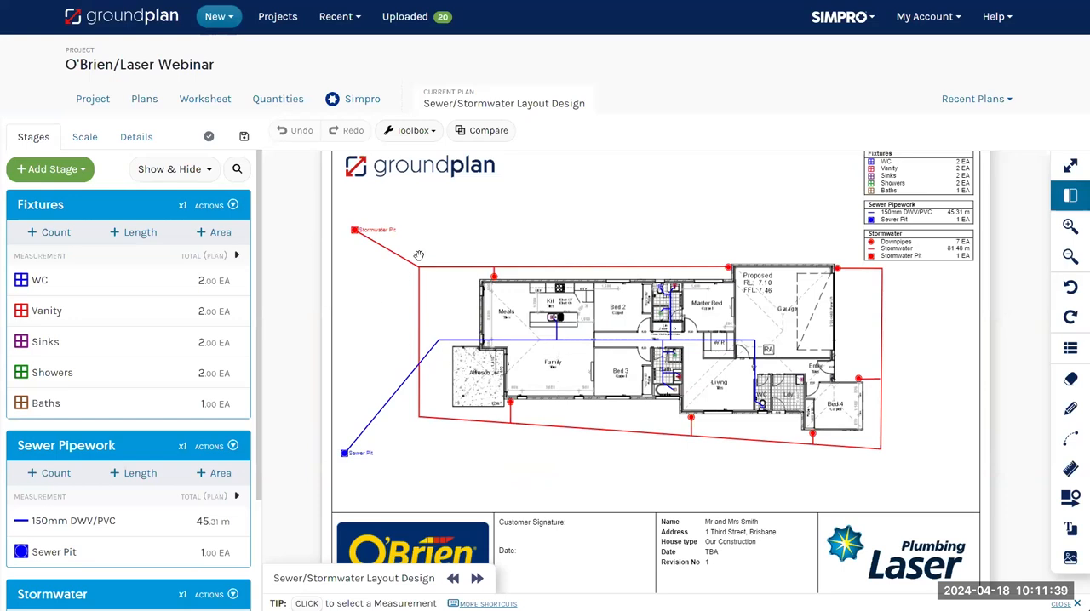
# Open the Sneak Peak plan and examine its pipe runs labelled SS for sewer and SW for stormwater
pyautogui.click(143, 98)
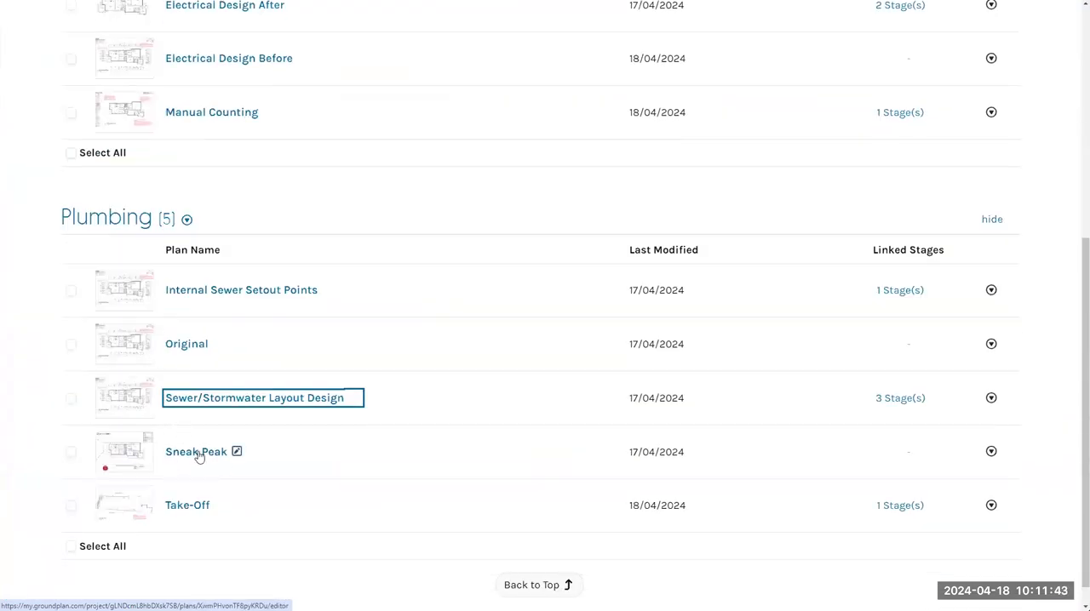
pyautogui.click(198, 458)
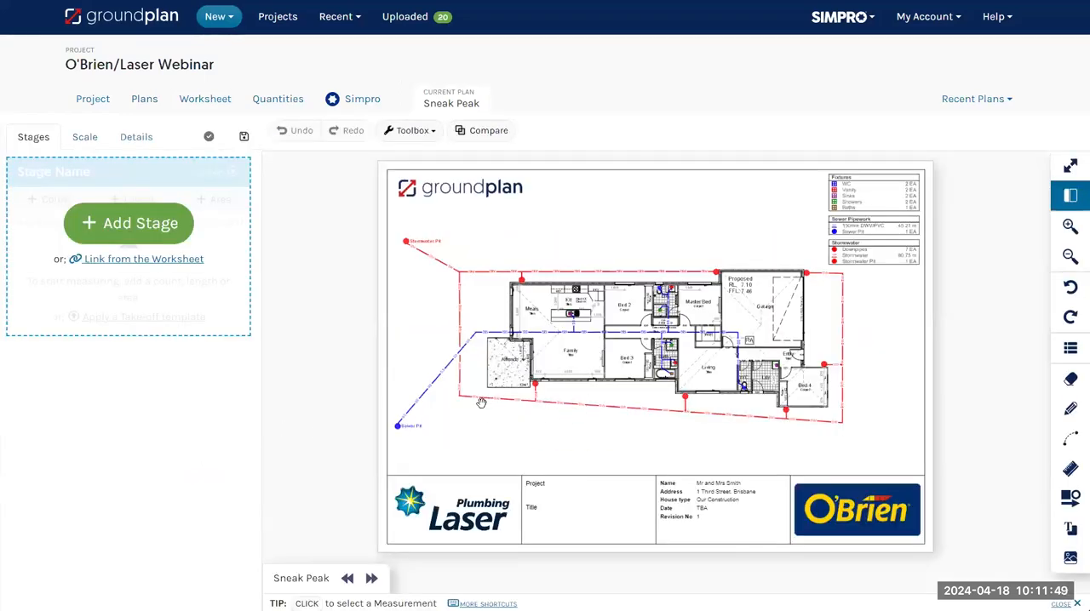
pyautogui.scroll(5, 481, 402)
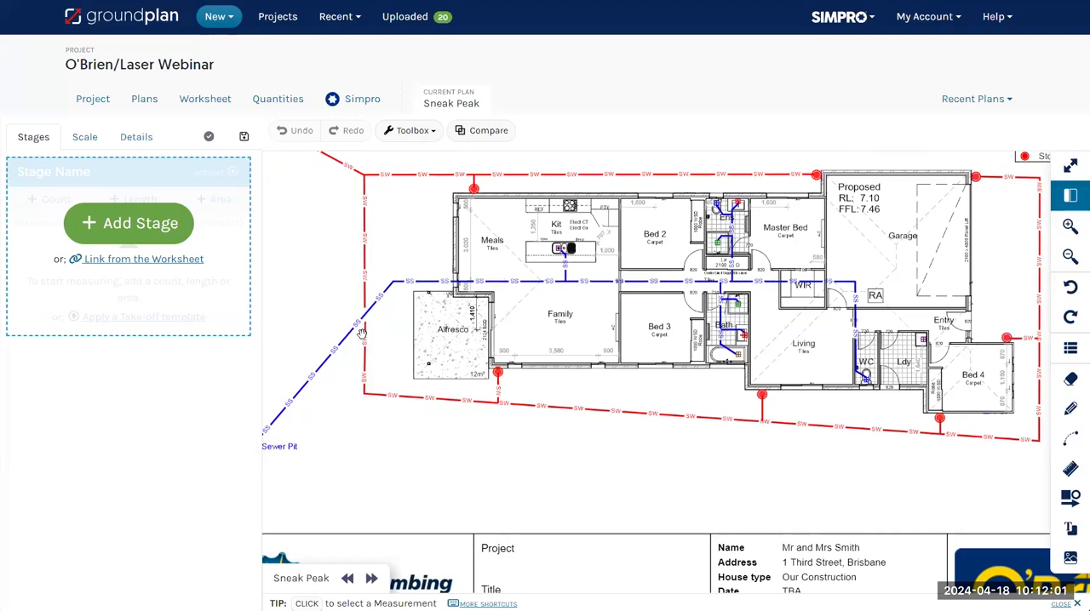
pyautogui.scroll(-1, 346, 375)
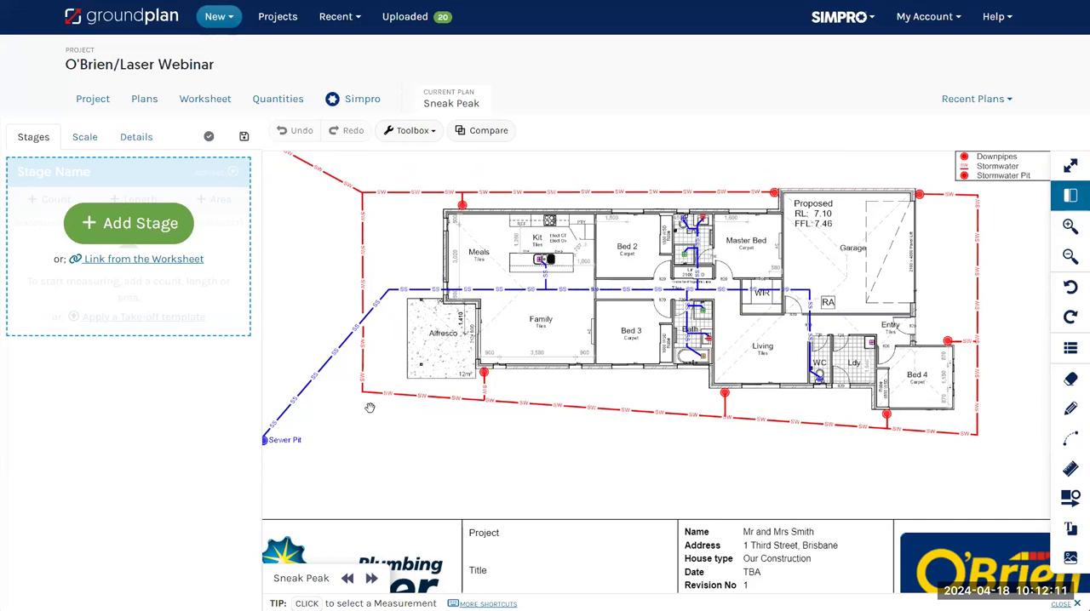
pyautogui.scroll(-2, 410, 405)
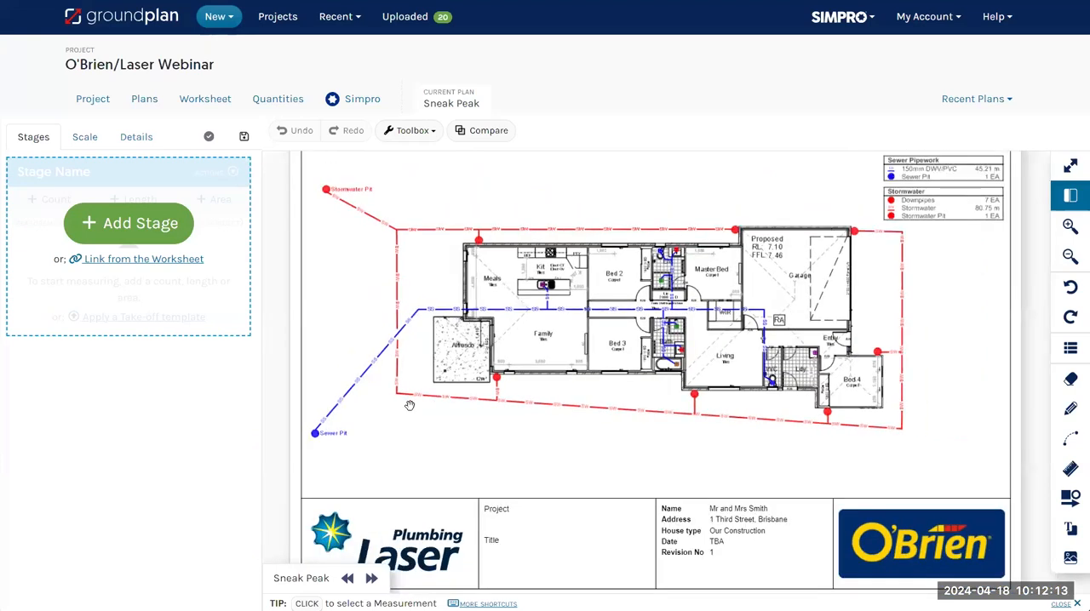
pyautogui.scroll(-1, 410, 405)
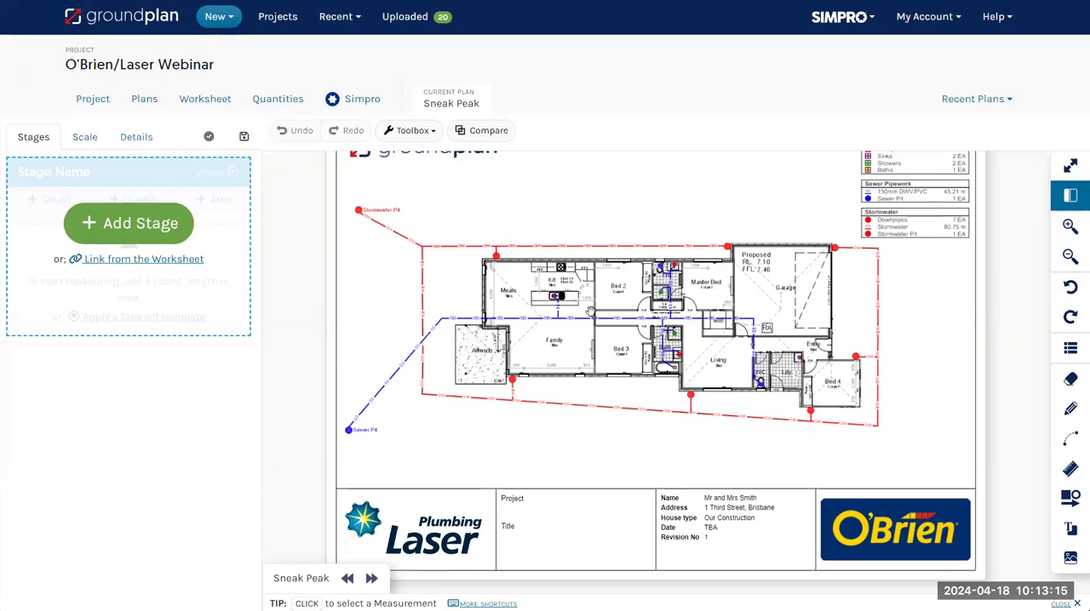
pyautogui.scroll(3, 589, 311)
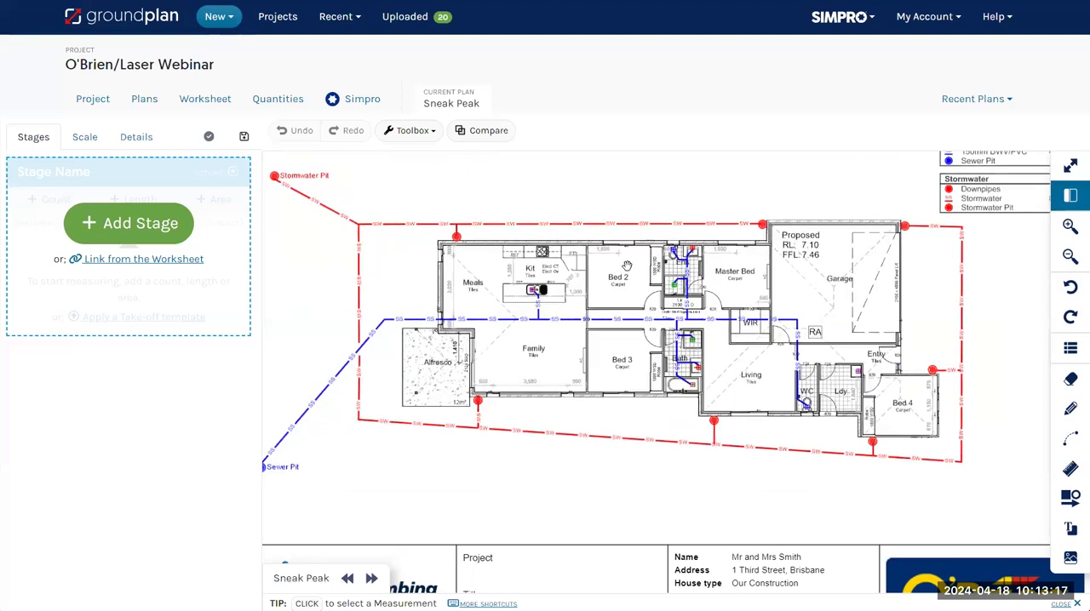
pyautogui.click(133, 103)
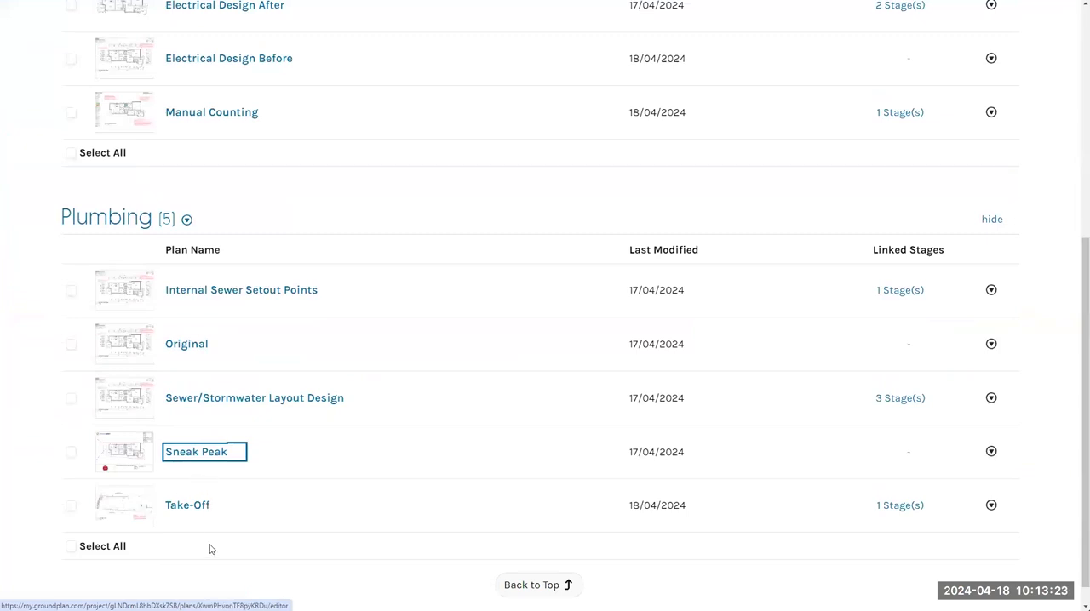
# Open the Internal Sewer Setout Points plan and examine its fixture markers, setout dimensions, legend and branded title block
pyautogui.click(258, 291)
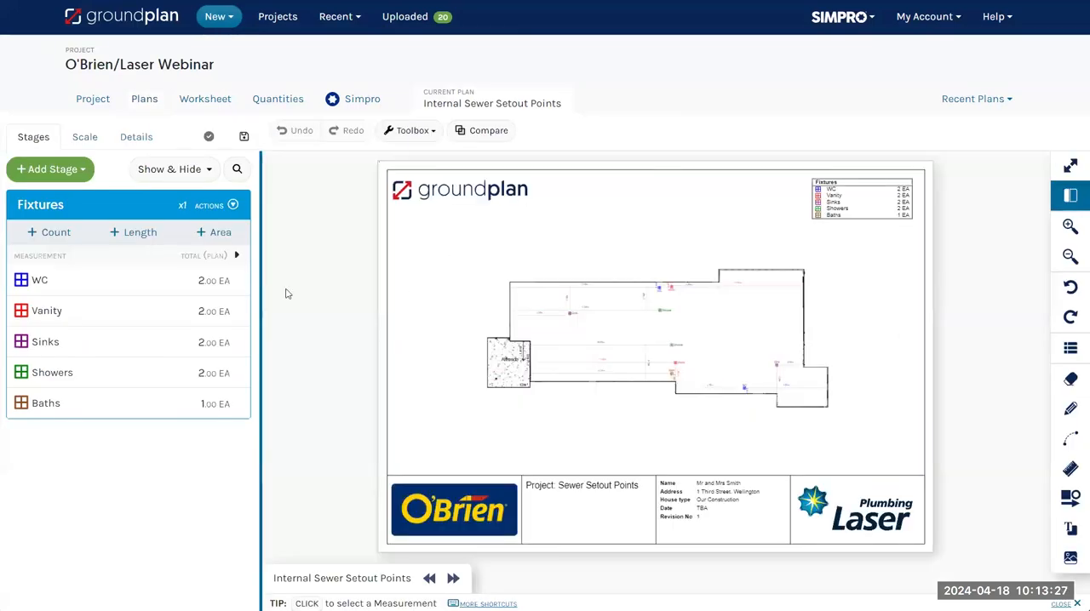
pyautogui.scroll(1, 688, 305)
pyautogui.scroll(-1, 688, 306)
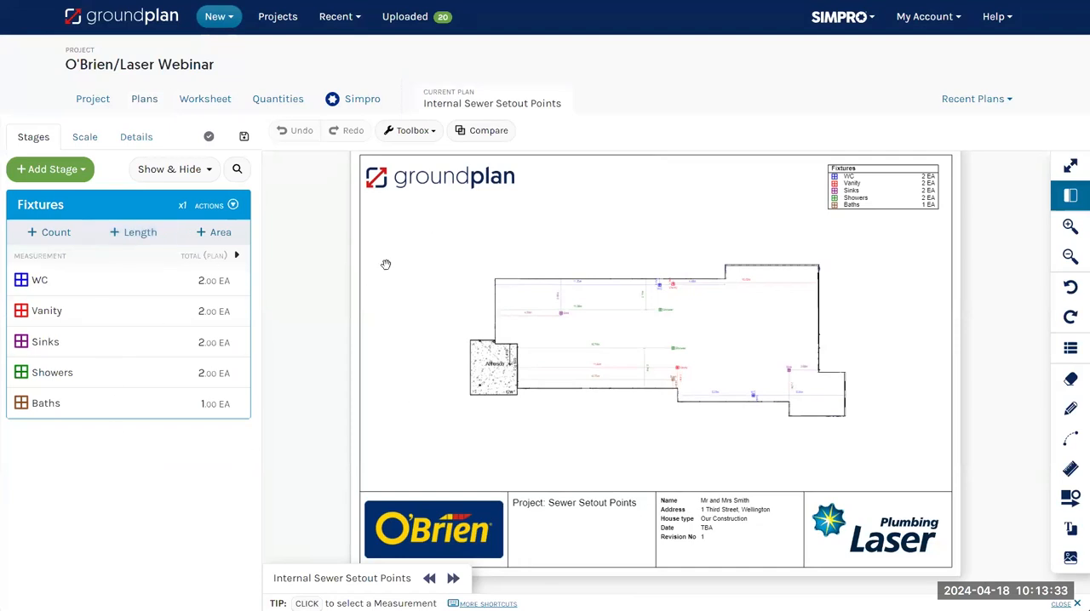
pyautogui.scroll(5, 614, 280)
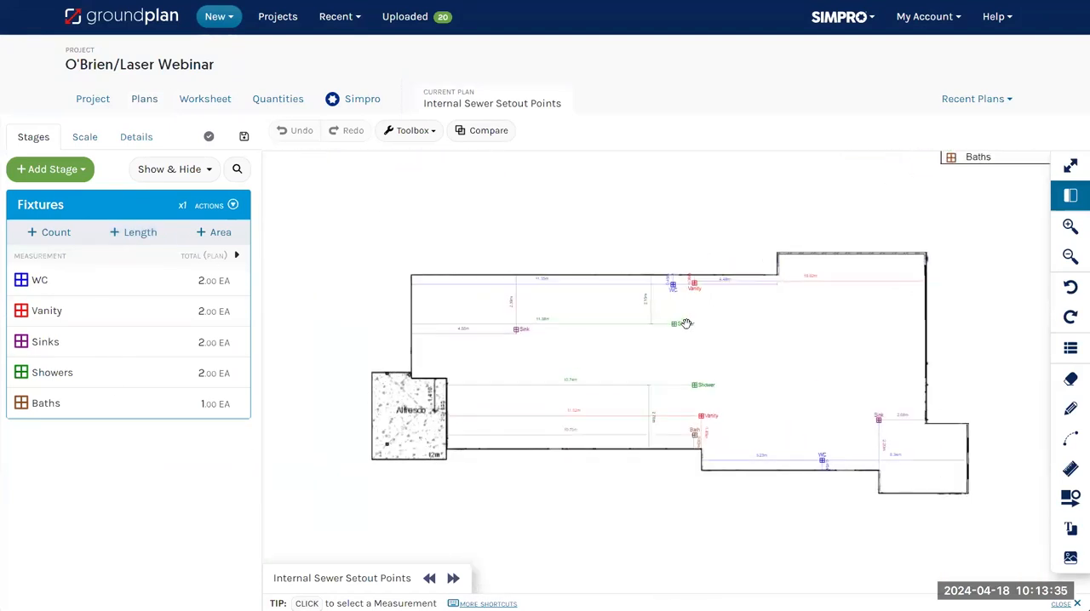
pyautogui.scroll(-5, 835, 341)
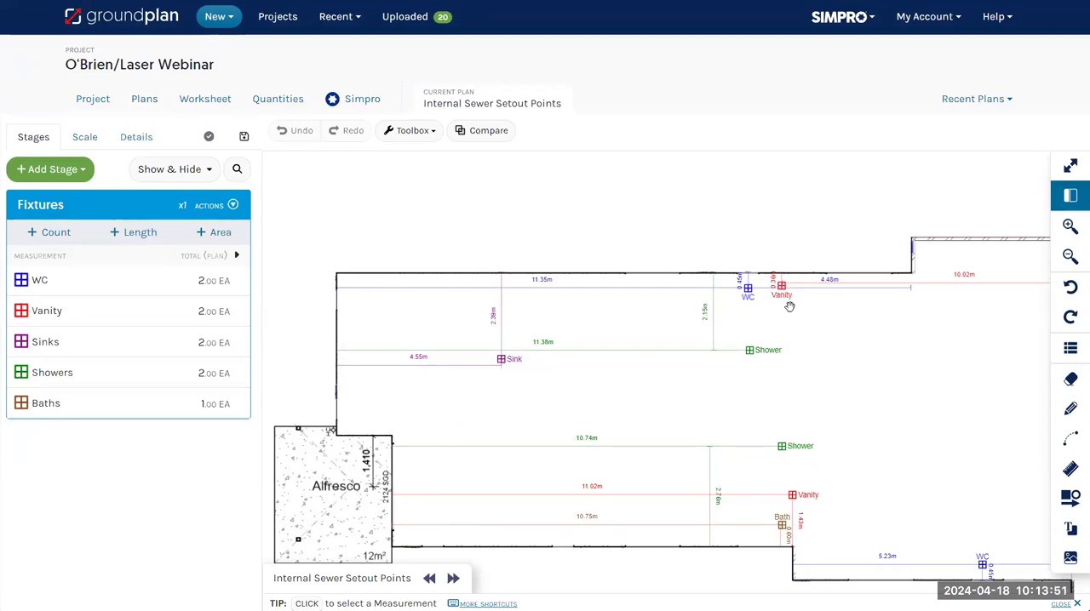
pyautogui.moveTo(934, 443); pyautogui.dragTo(878, 411)
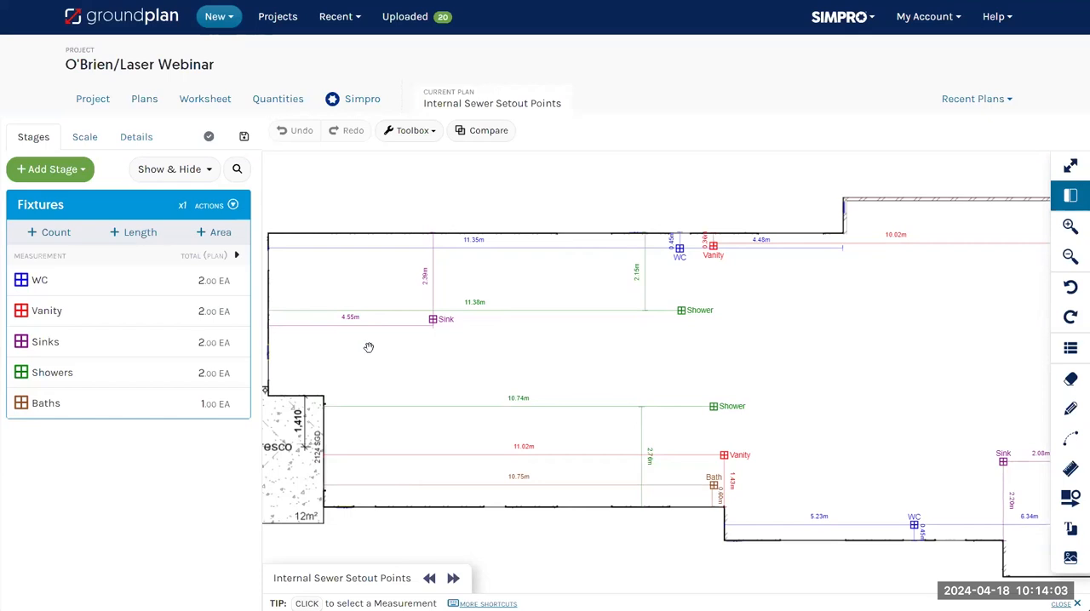
pyautogui.scroll(-5, 565, 422)
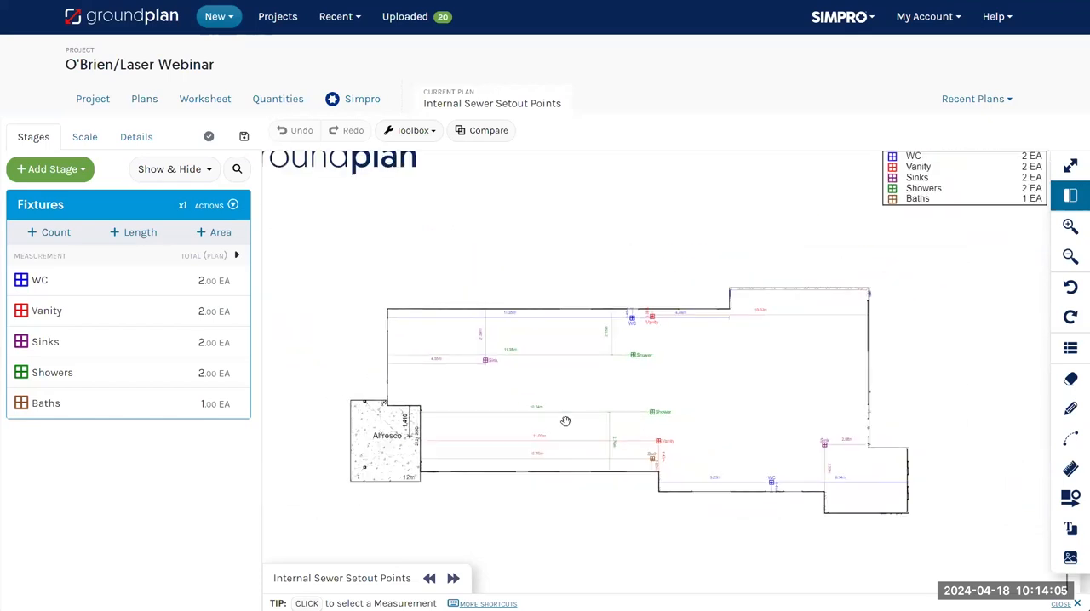
pyautogui.scroll(-3, 568, 416)
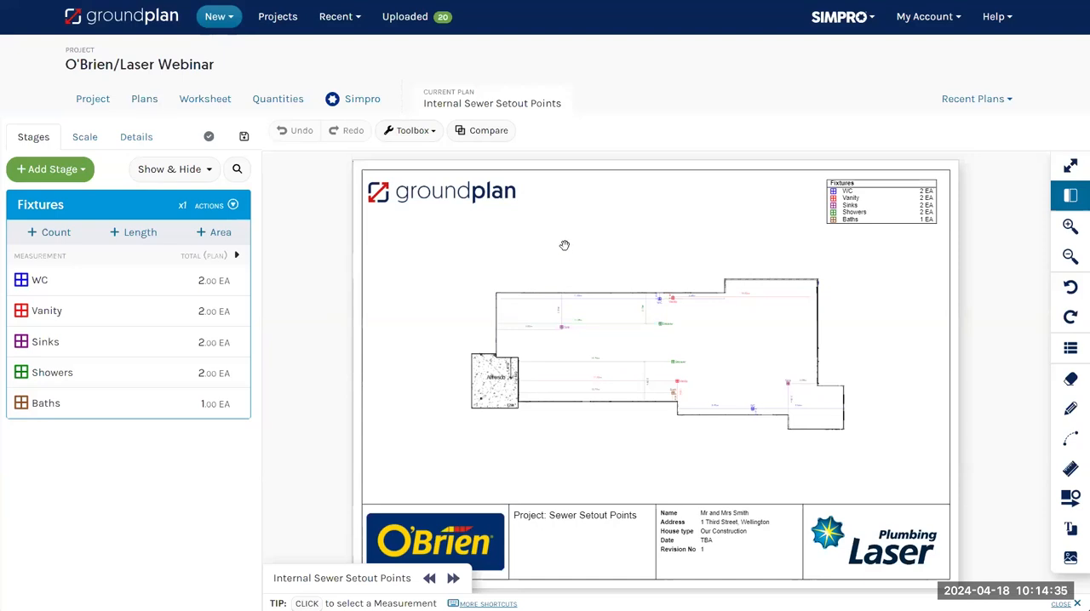
# Push the project's quantities to a new Simpro quote of type Project, searching for and selecting an existing customer by name
pyautogui.click(360, 100)
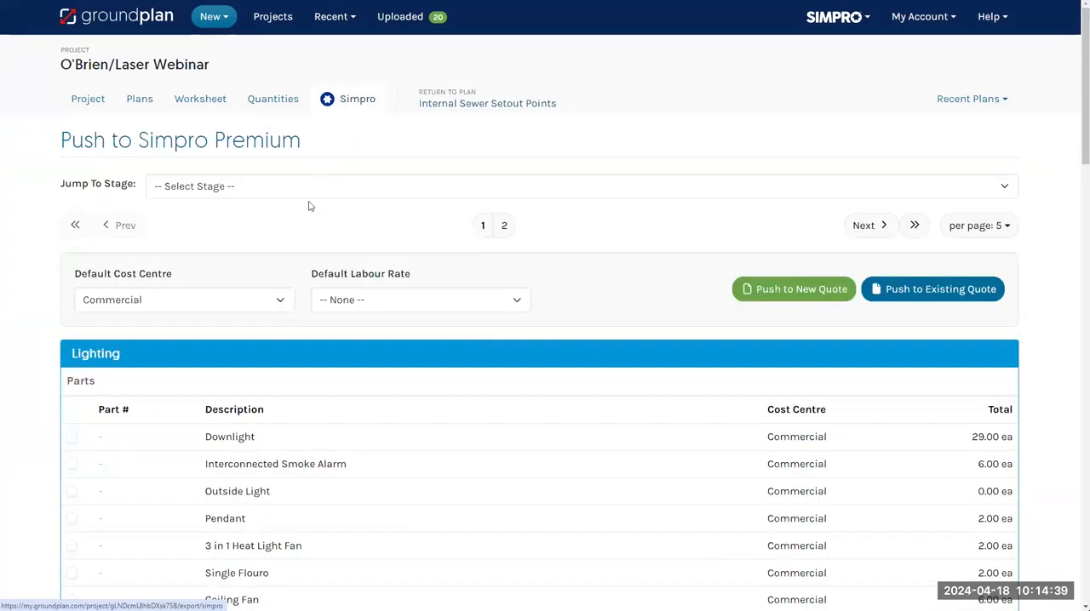
pyautogui.click(795, 295)
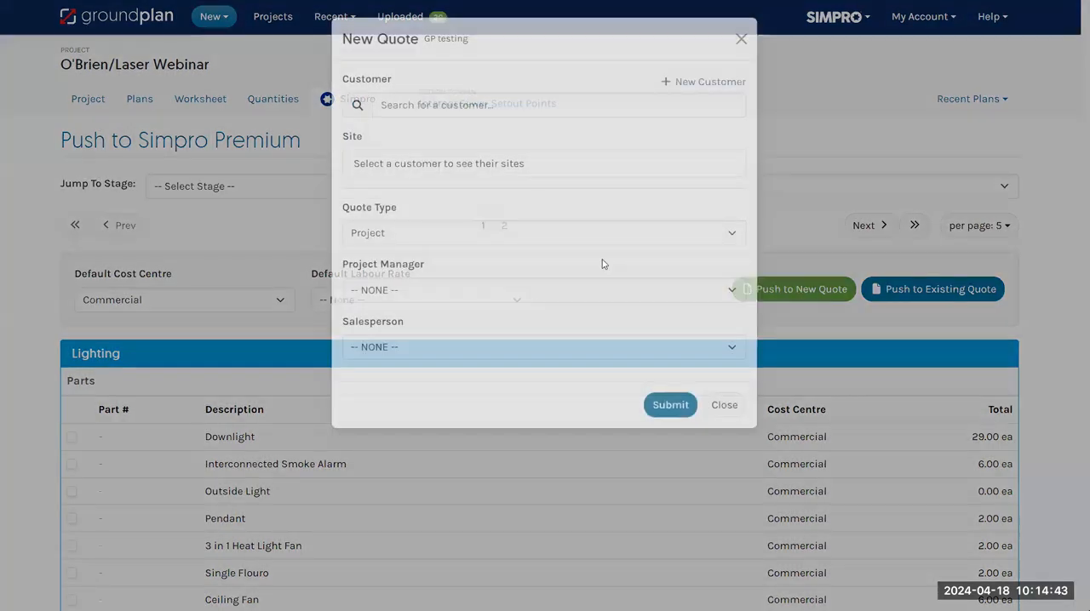
pyautogui.click(471, 103)
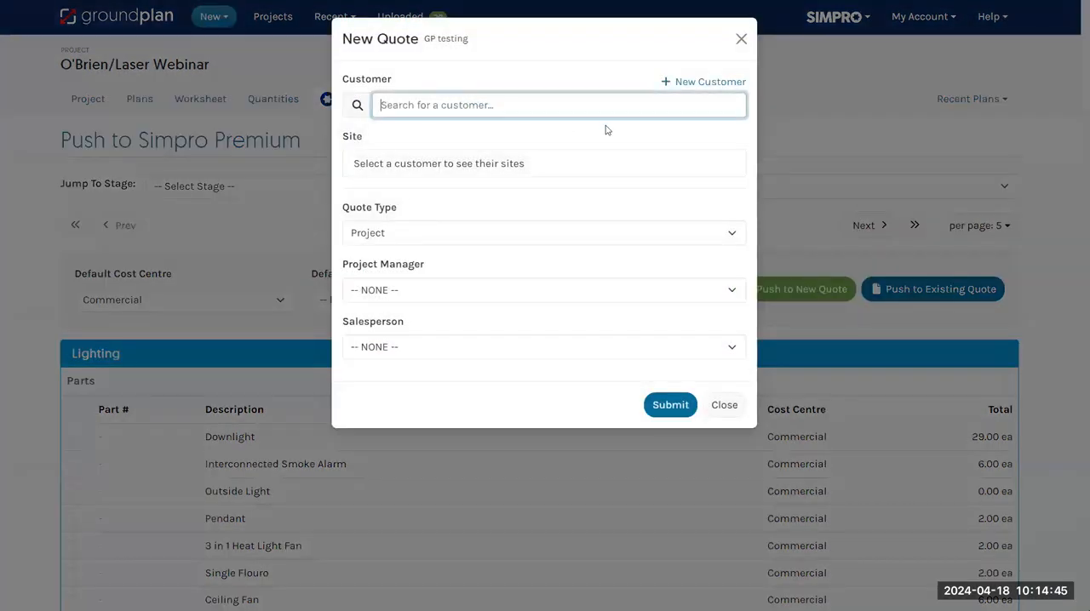
pyautogui.write('ben')
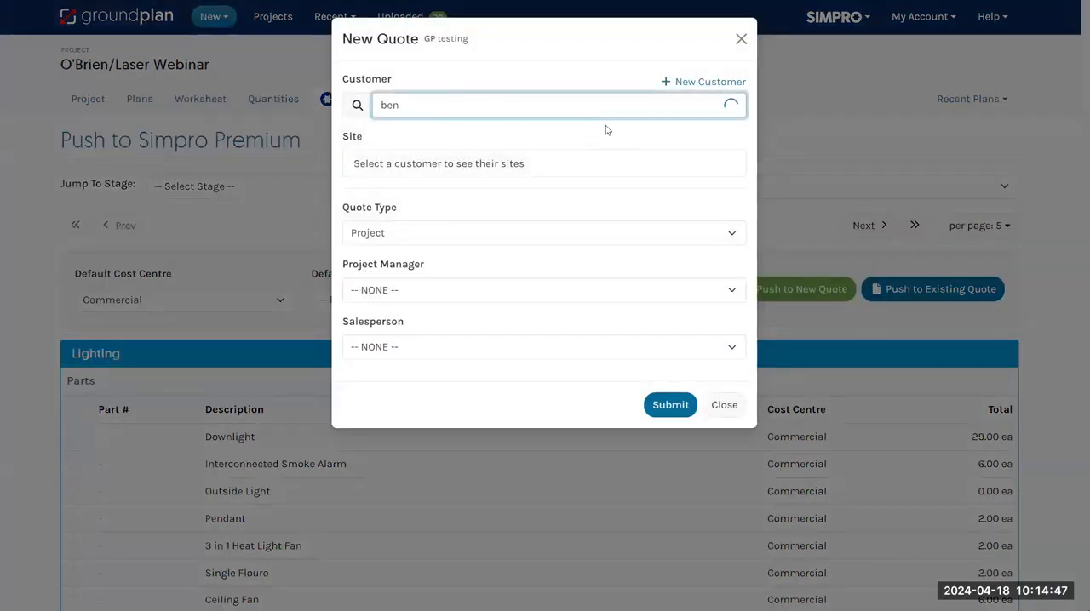
pyautogui.click(484, 179)
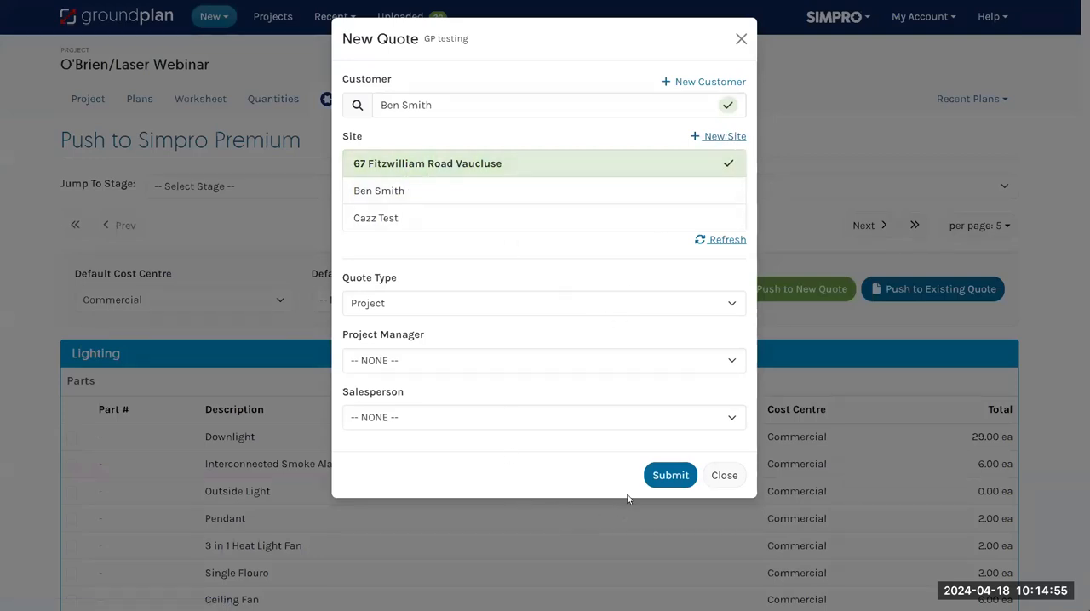
pyautogui.click(678, 479)
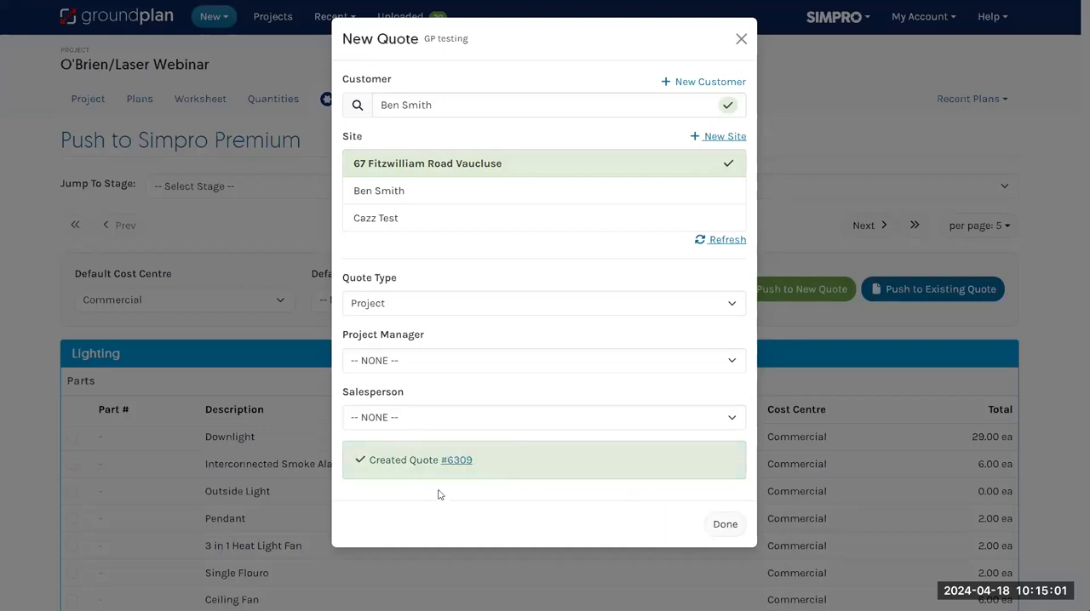
# Open the newly created quote in Simpro and review the quoted materials for each stage in its project overview
pyautogui.click(458, 461)
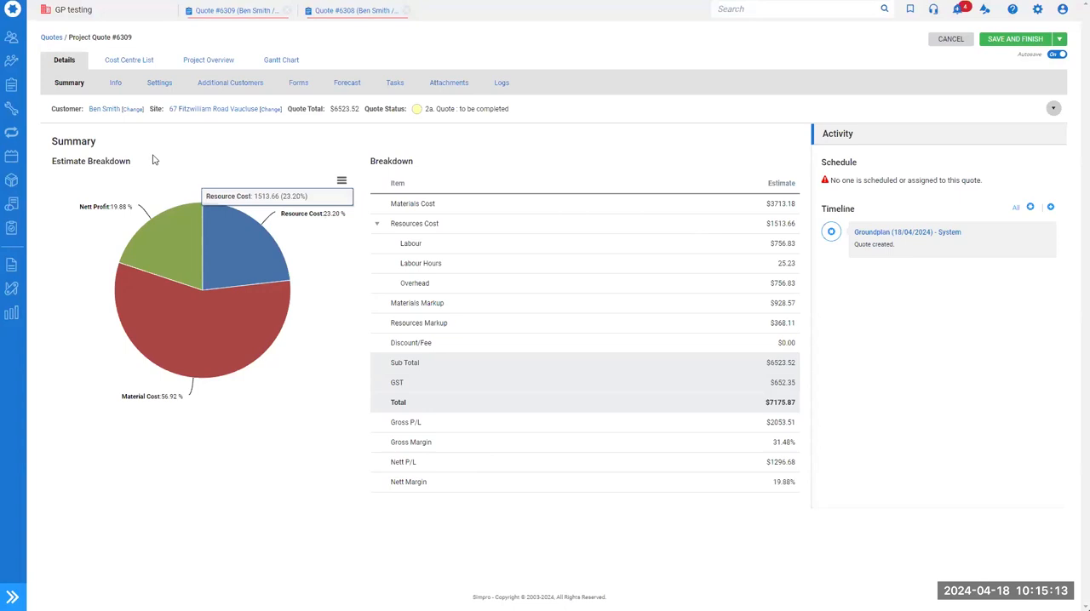
pyautogui.click(198, 62)
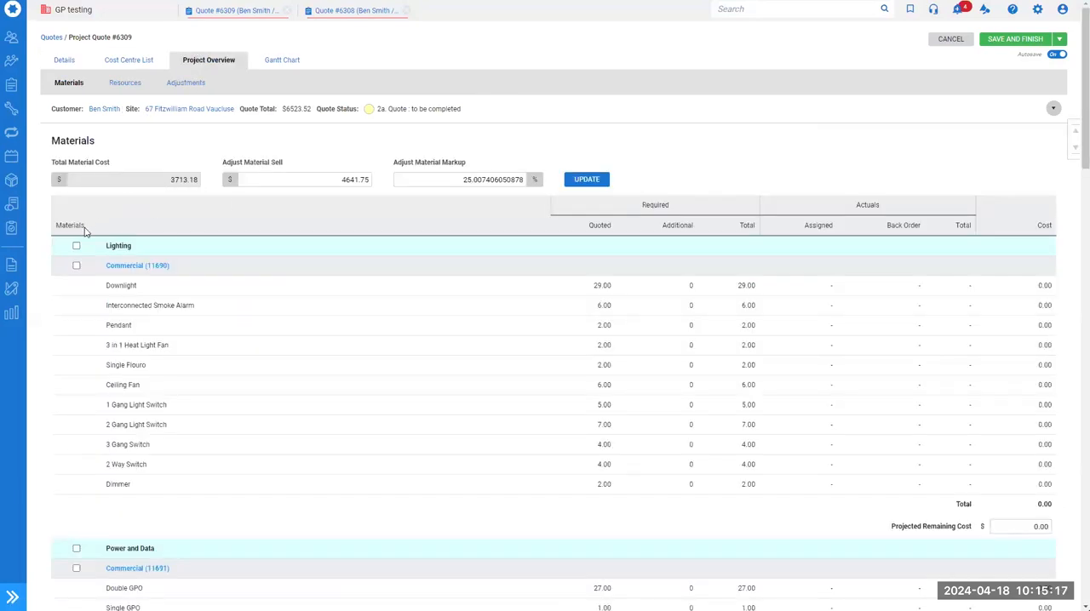
pyautogui.scroll(-2, 271, 280)
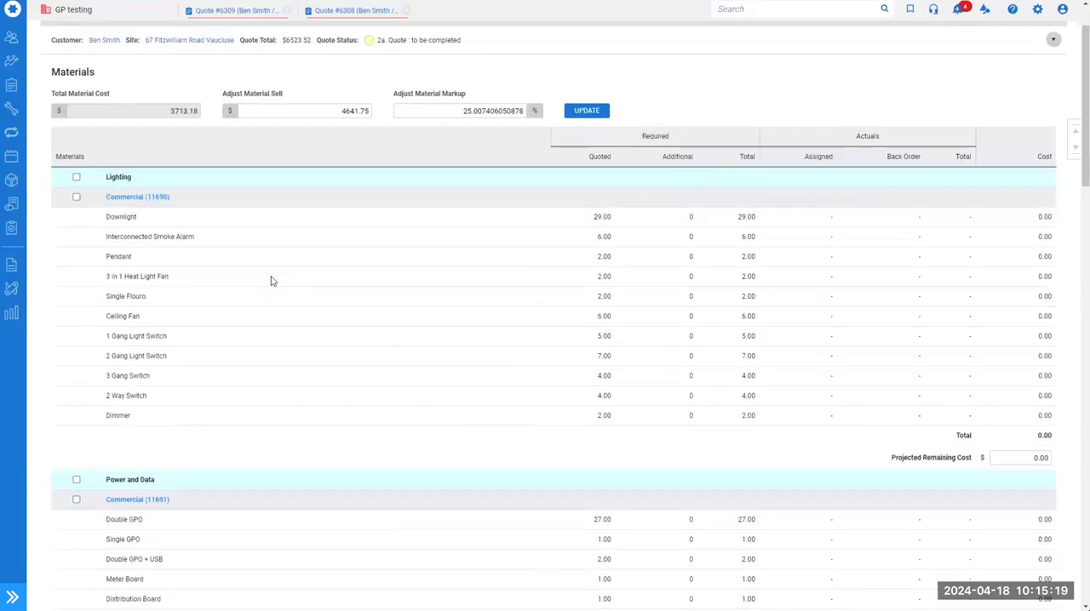
pyautogui.scroll(-1, 293, 315)
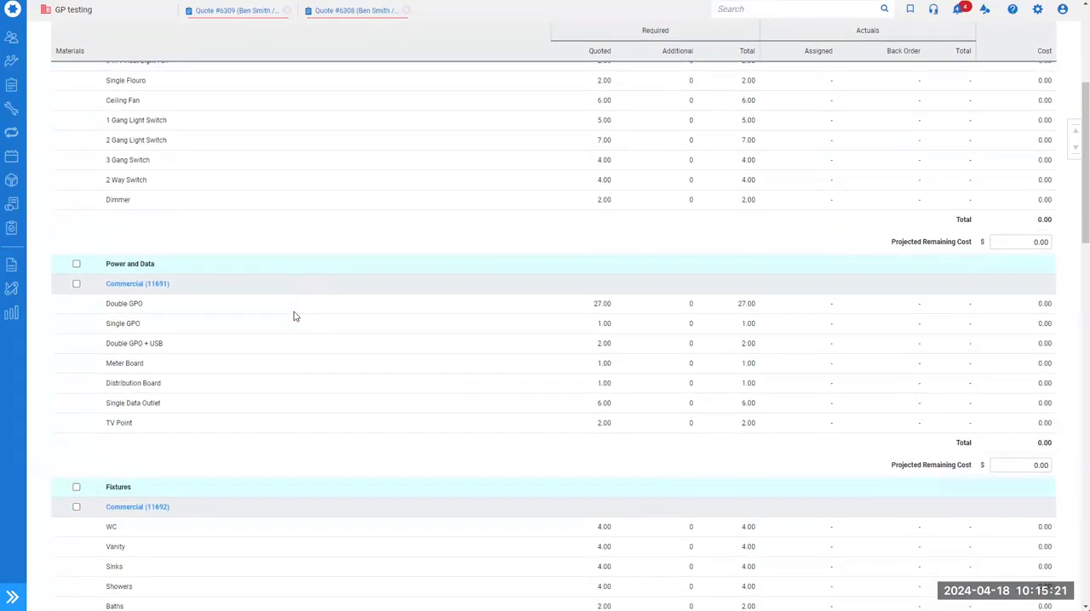
pyautogui.scroll(-4, 293, 316)
pyautogui.scroll(-4, 295, 338)
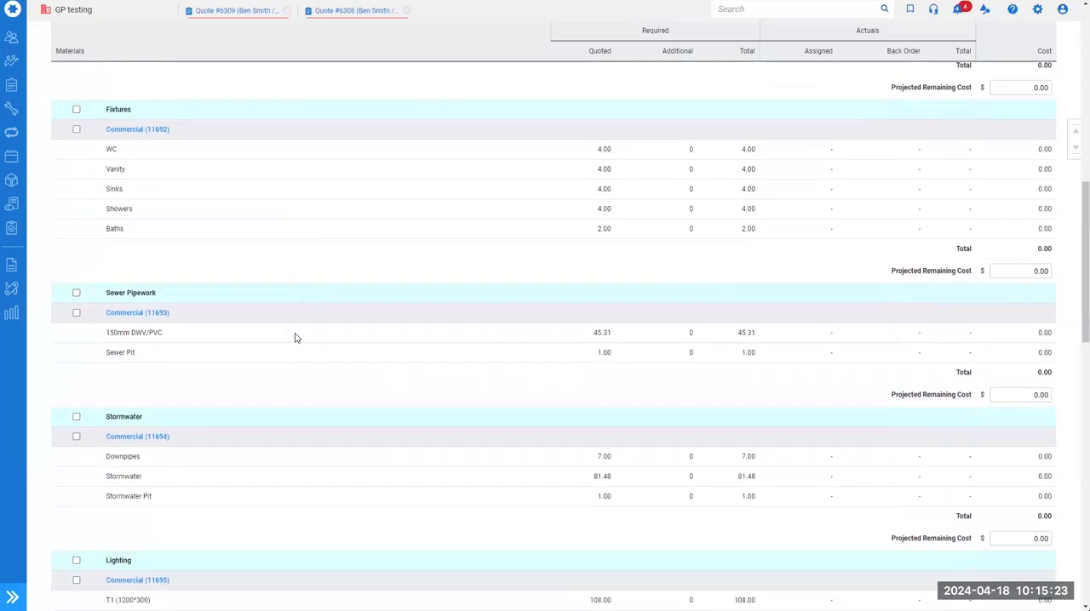
pyautogui.scroll(-3, 295, 340)
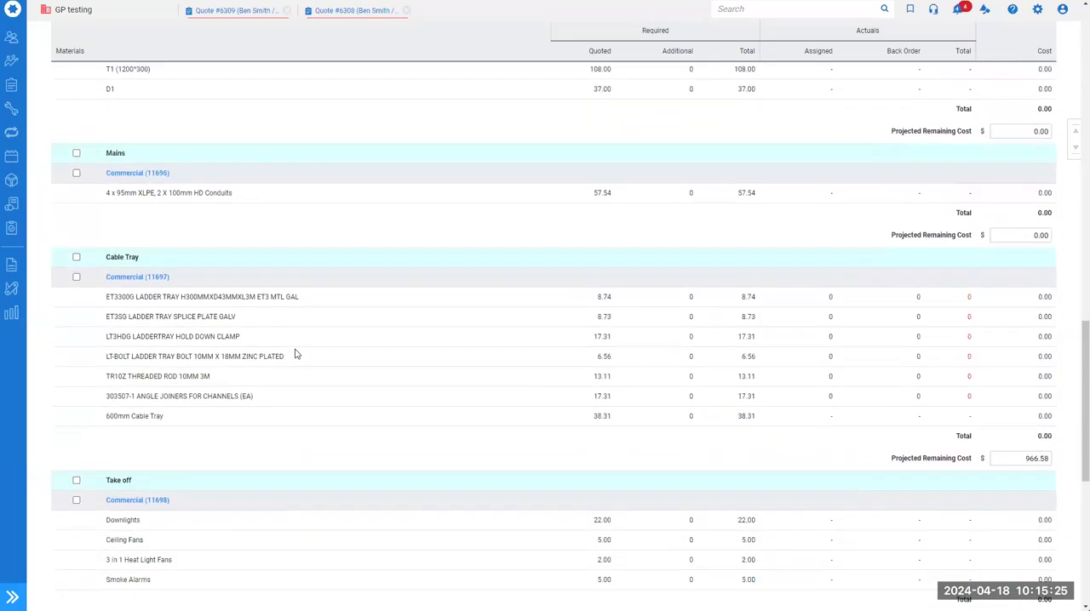
pyautogui.scroll(15, 366, 507)
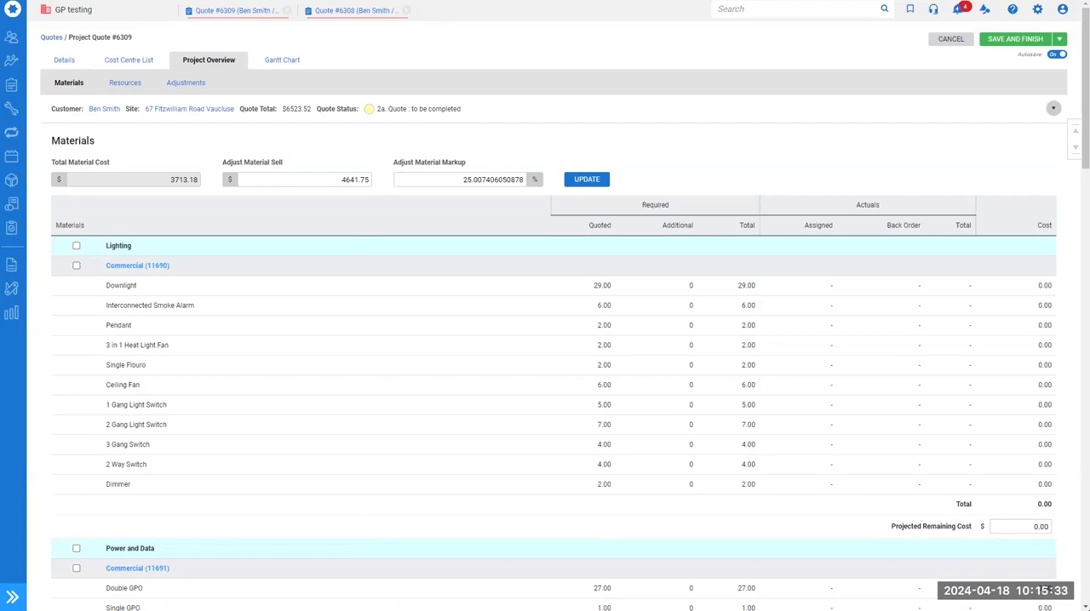
# Switch to the Groundplan website's home page
pyautogui.hotkey('ctrl', 'Tab')
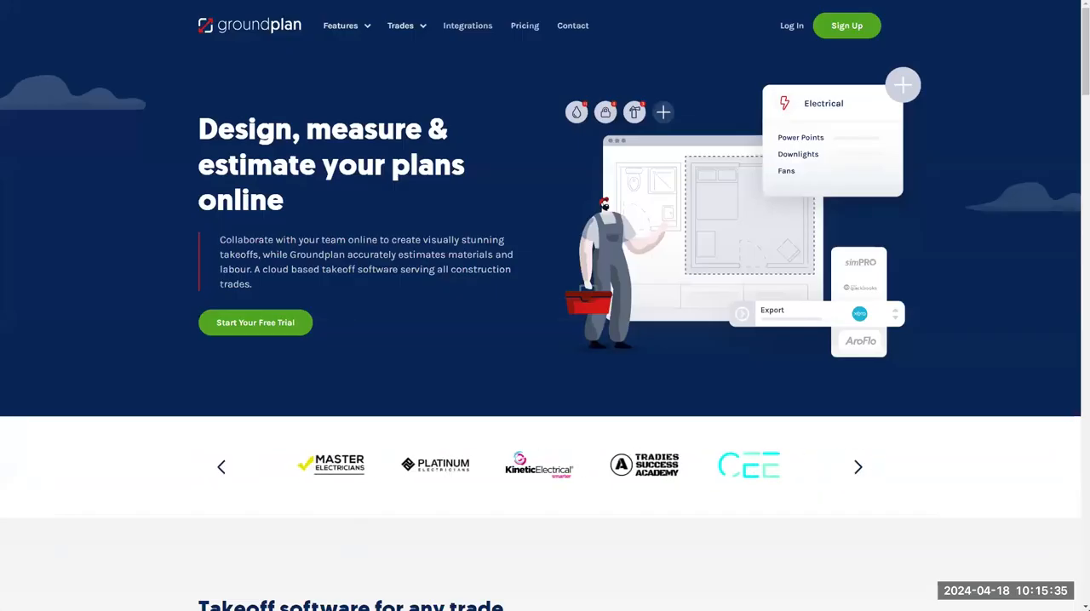